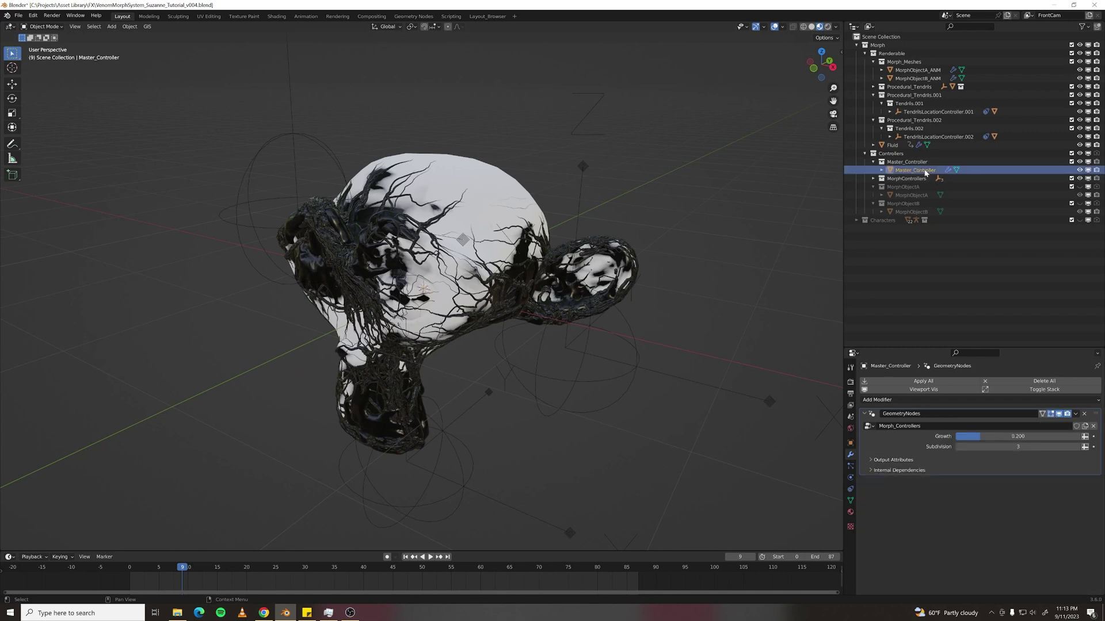
Preview the morph controller's Growth at 0.5, then set it back to 0.2.
click(990, 438)
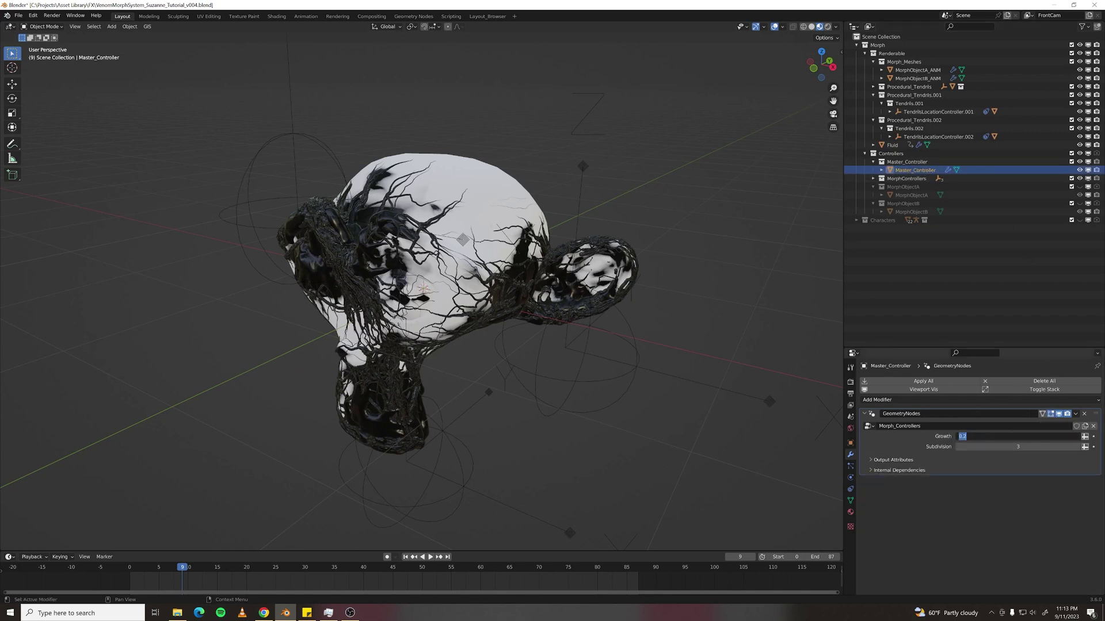
text(.5)
key(Return)
click(987, 439)
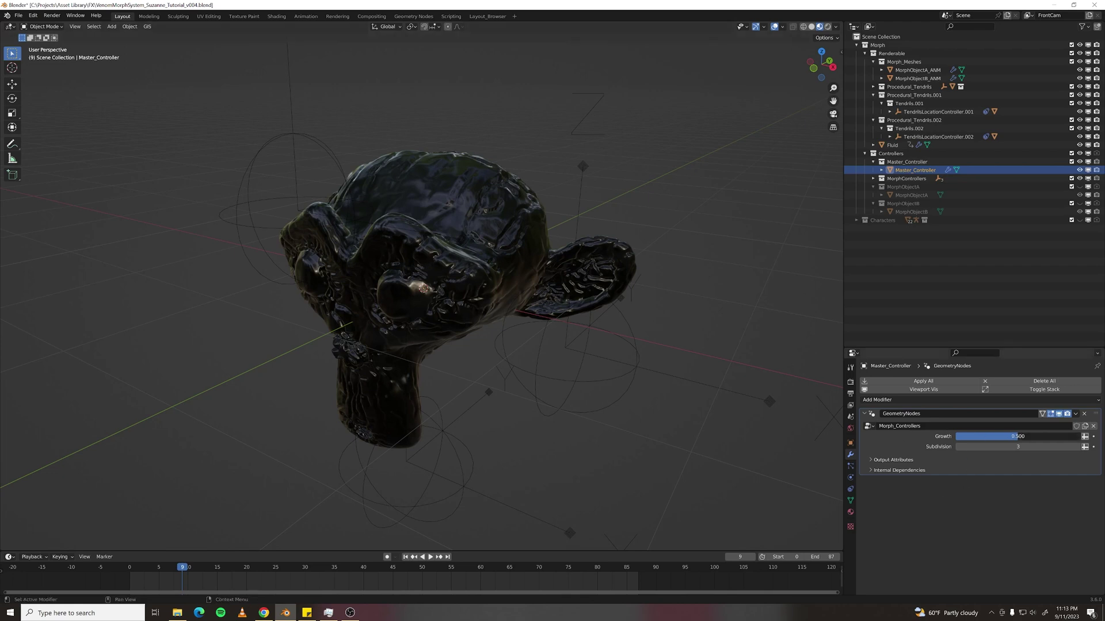
key(BackSpace)
text(.2)
key(Return)
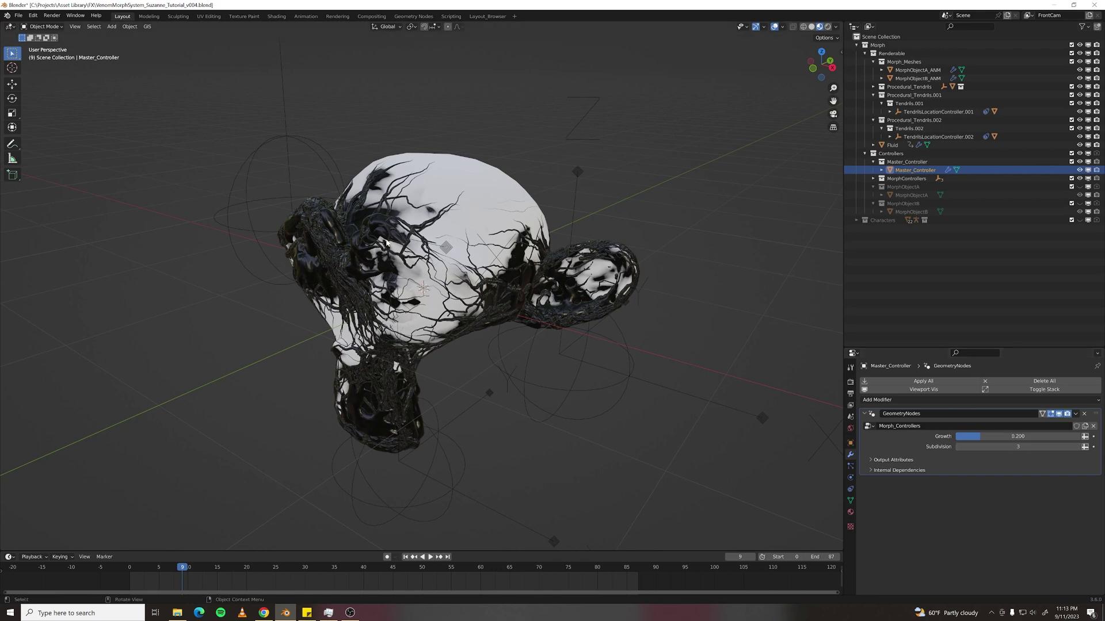
Select Morph_Growth_Controller.001 beside the monkey head.
middle_drag(619, 259, 576, 393)
click(575, 392)
click(571, 391)
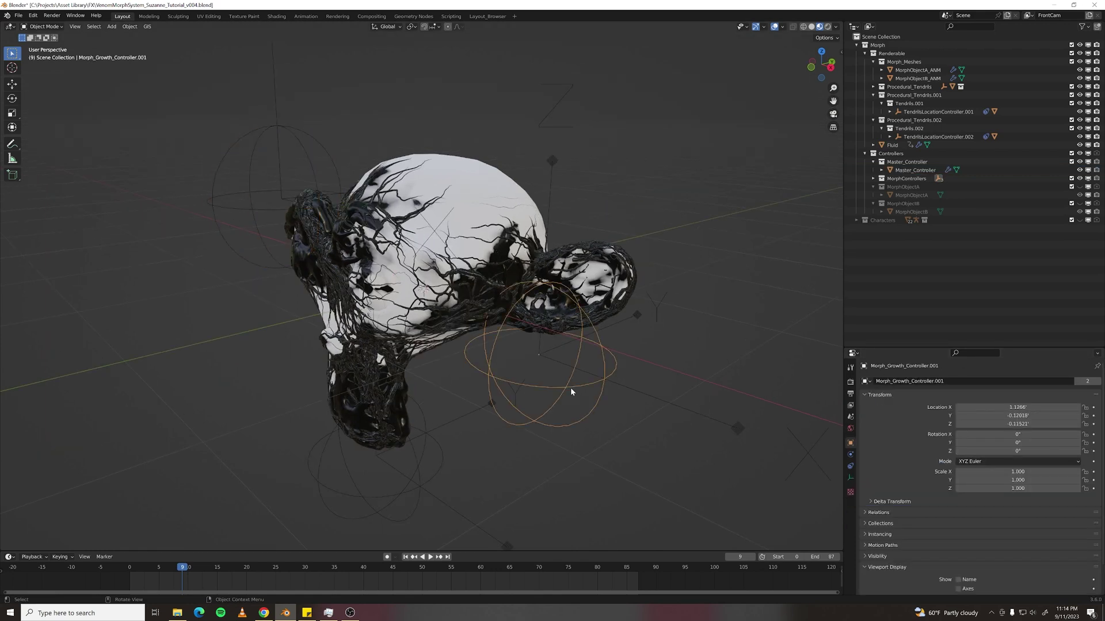
middle_drag(437, 397, 469, 470)
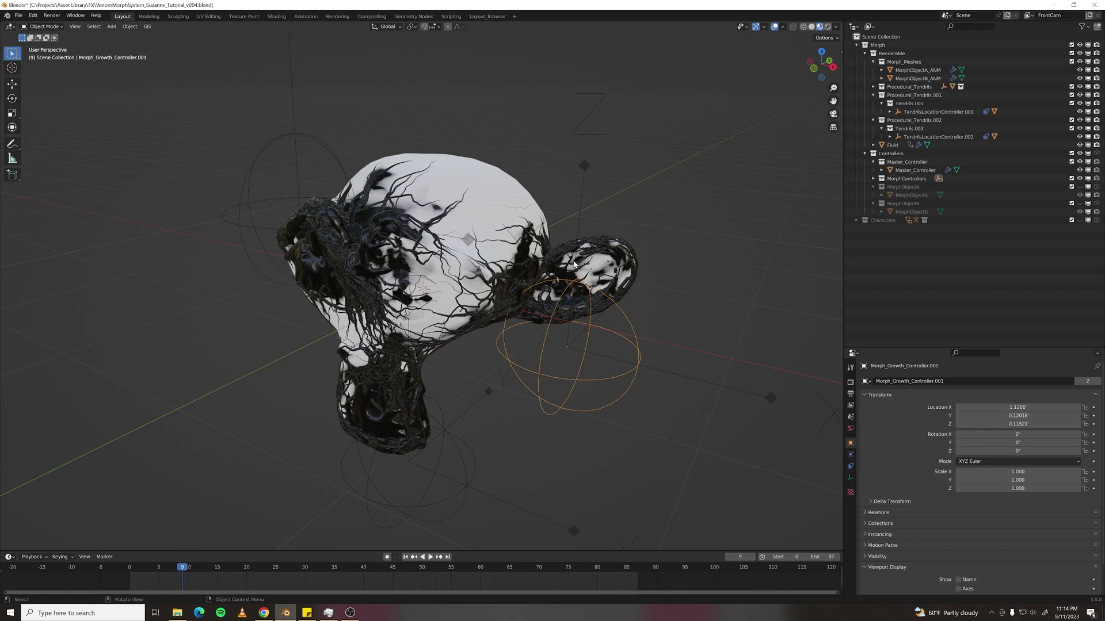
middle_drag(574, 263, 661, 323)
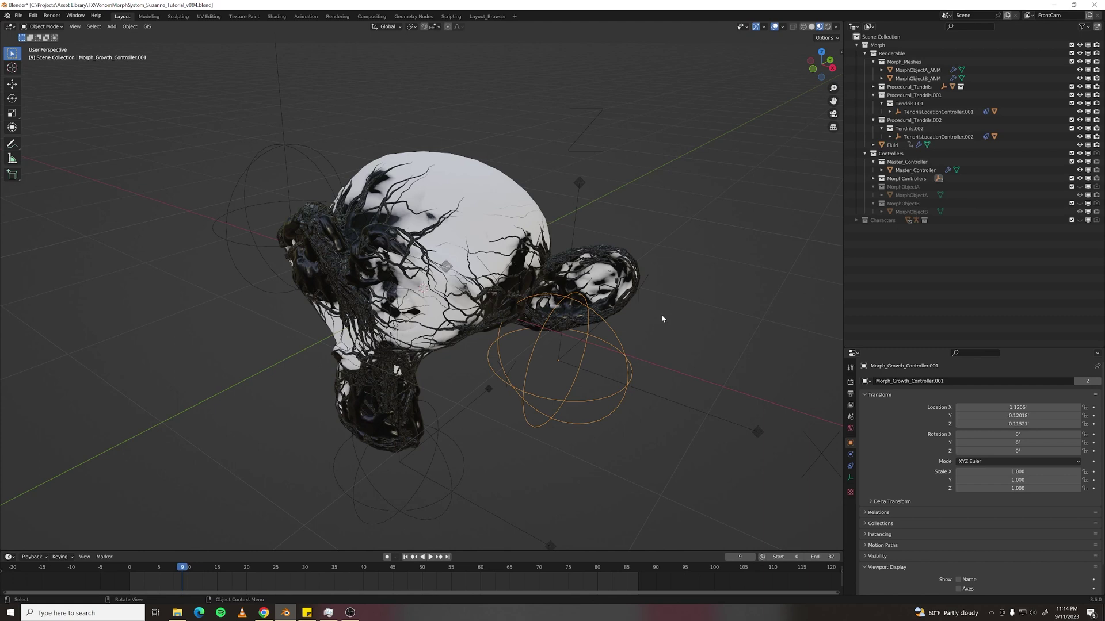
Set Master_Controller's Subdivision to 0.
click(948, 170)
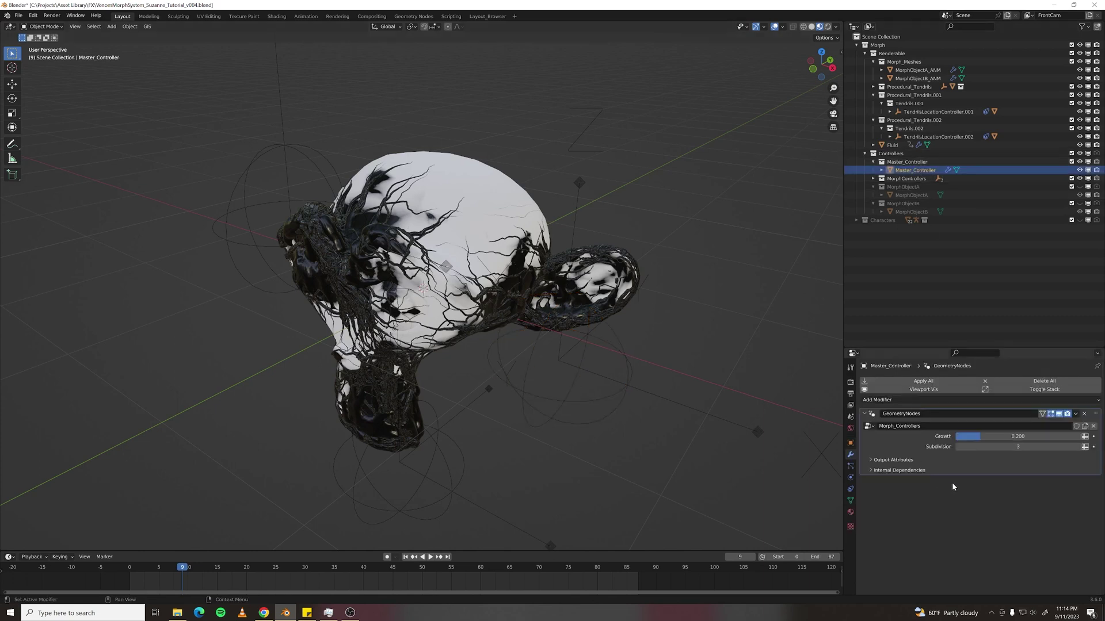
click(1003, 446)
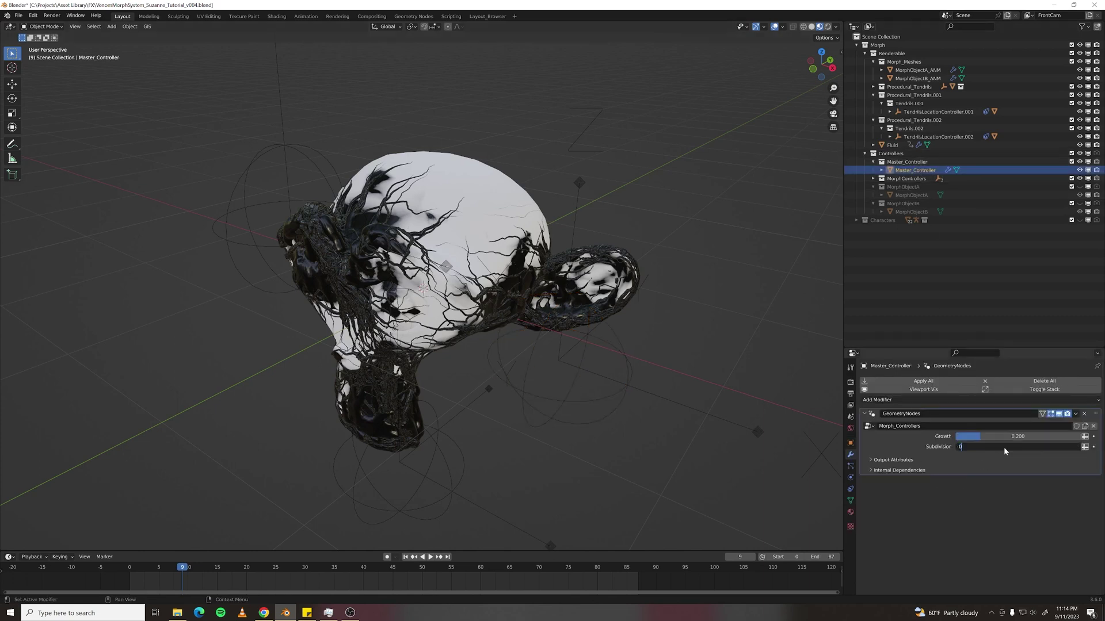
key(Return)
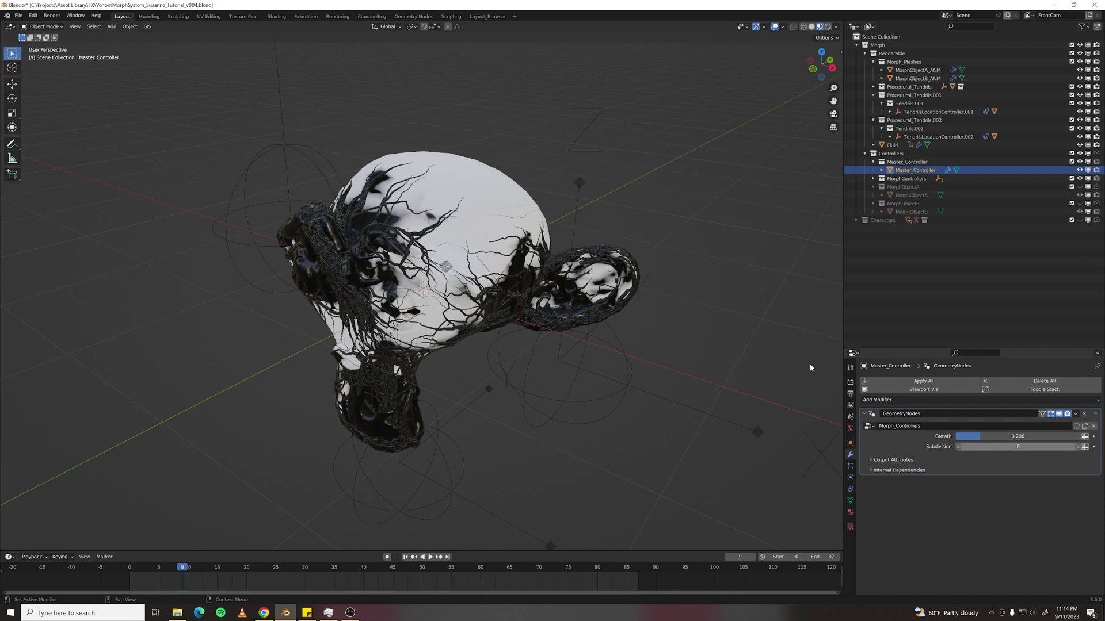
Turn off the viewport display of MorphObjectB_ANM's delete-geometry modifier.
click(912, 71)
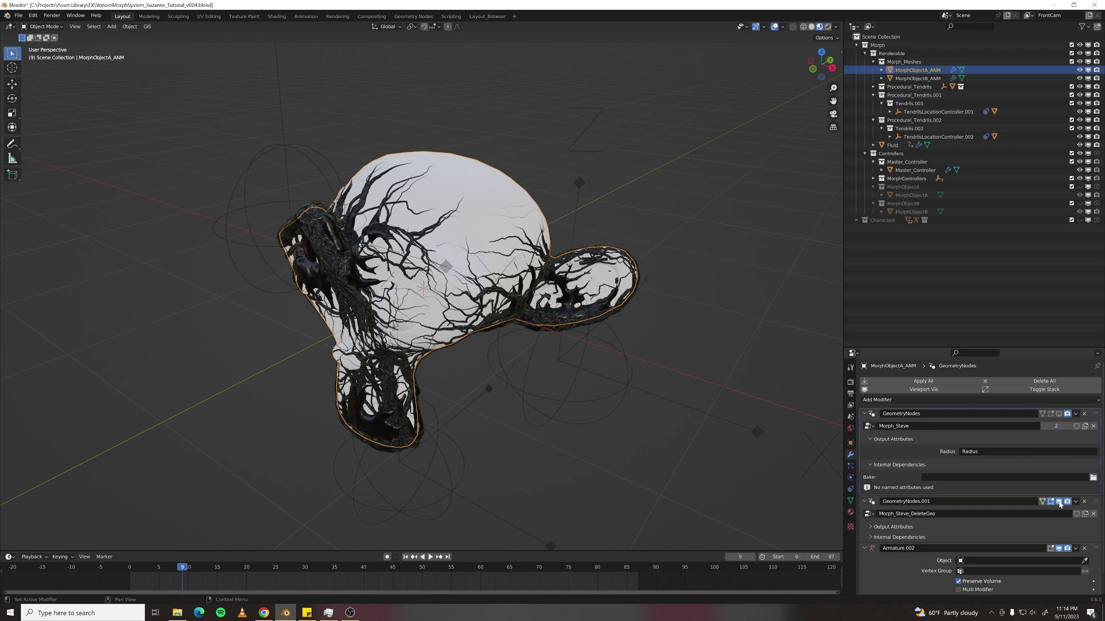
click(918, 78)
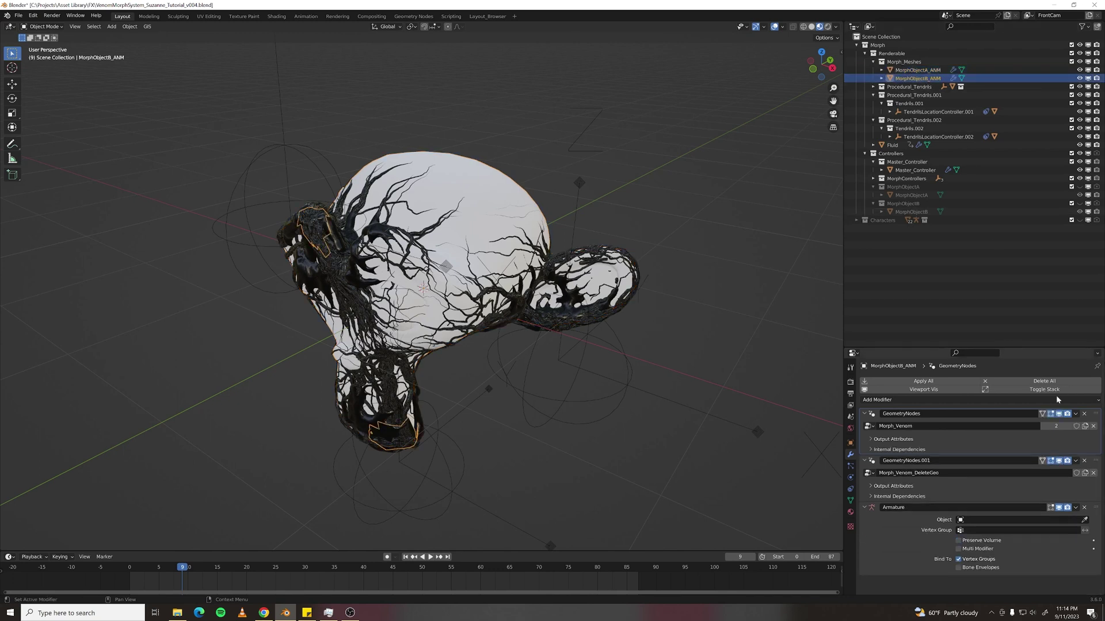
click(1059, 461)
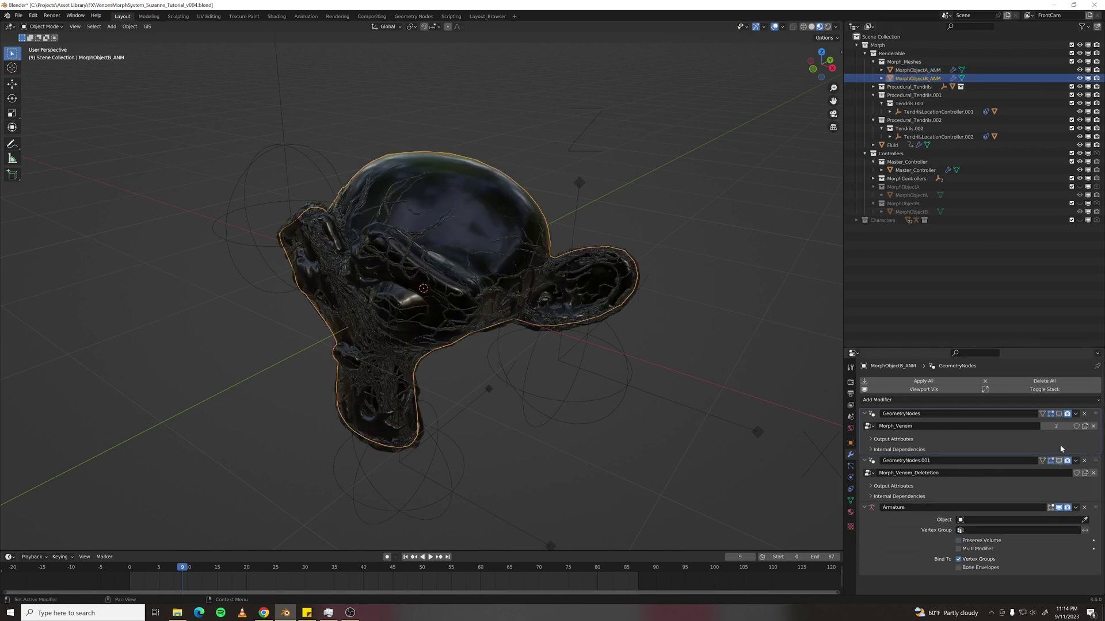
Hide the three Procedural_Tendrils, Fluid and the Morph collection, and show Characters.
click(873, 95)
click(873, 103)
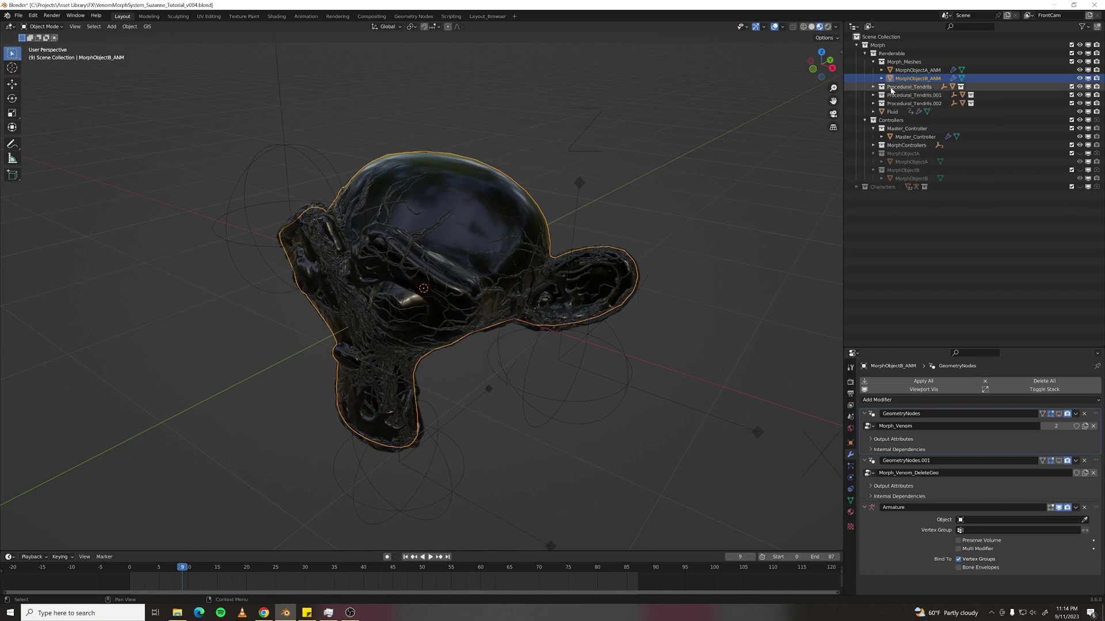
click(1087, 87)
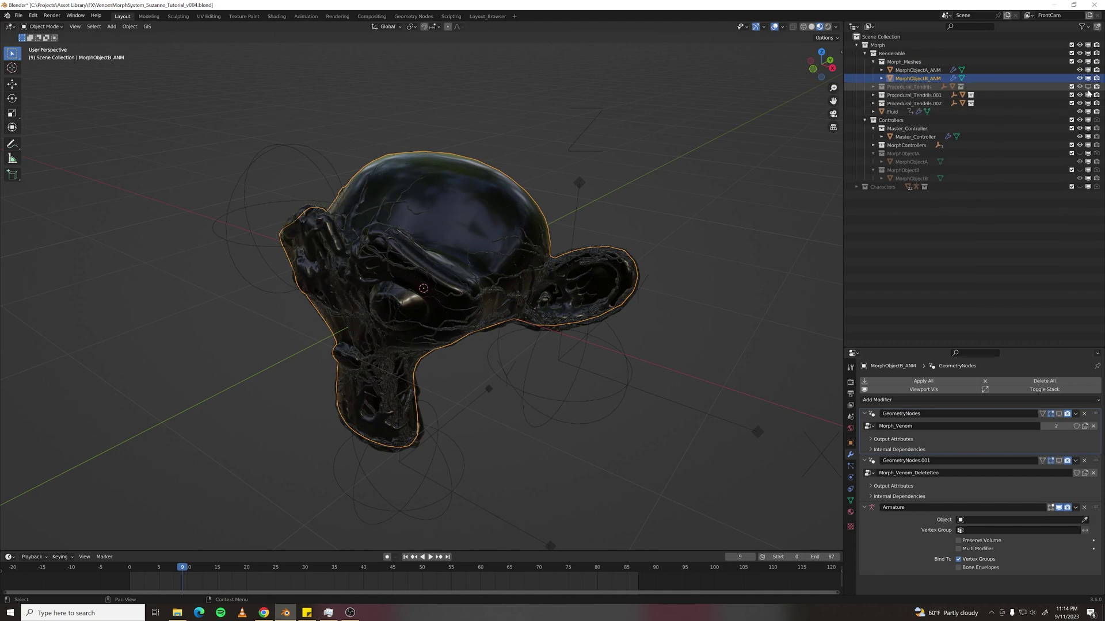
click(1088, 95)
click(1088, 103)
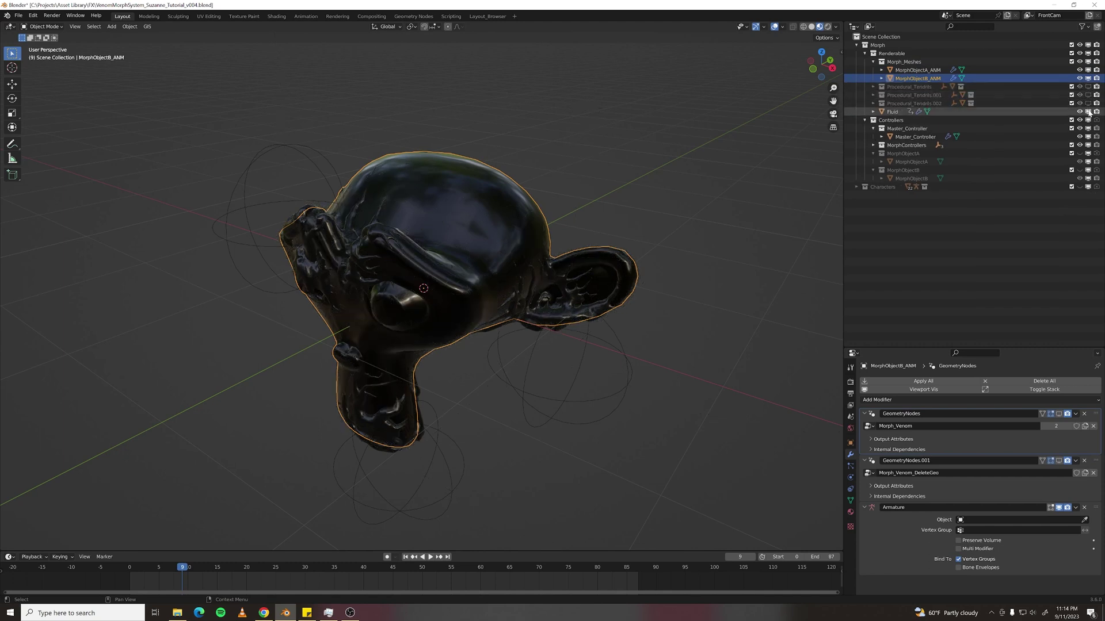
click(1088, 111)
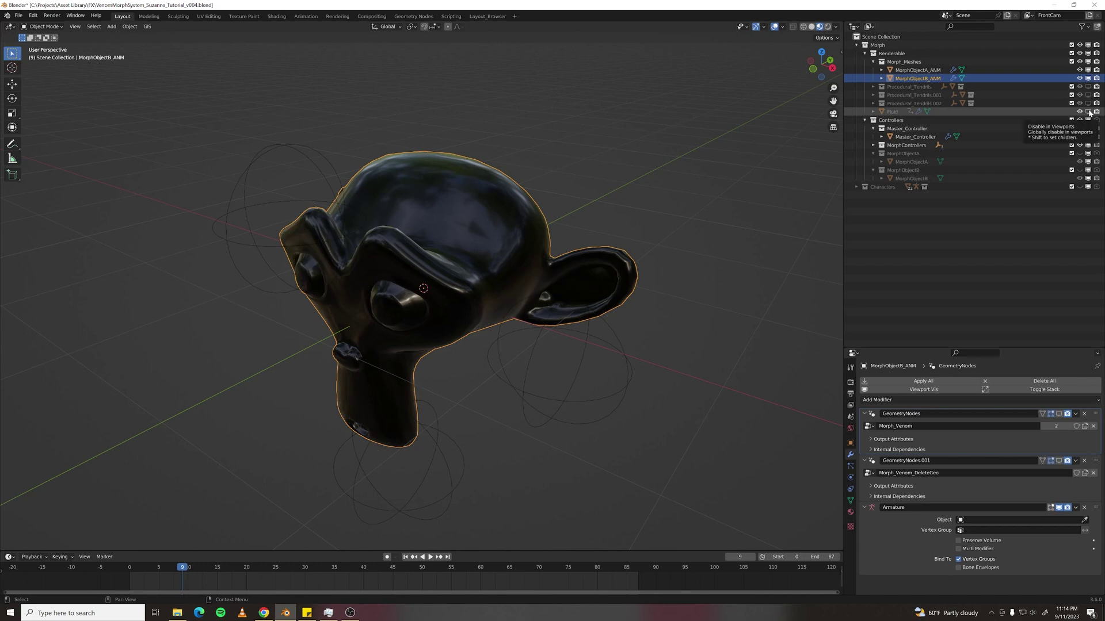
click(1079, 45)
click(1079, 186)
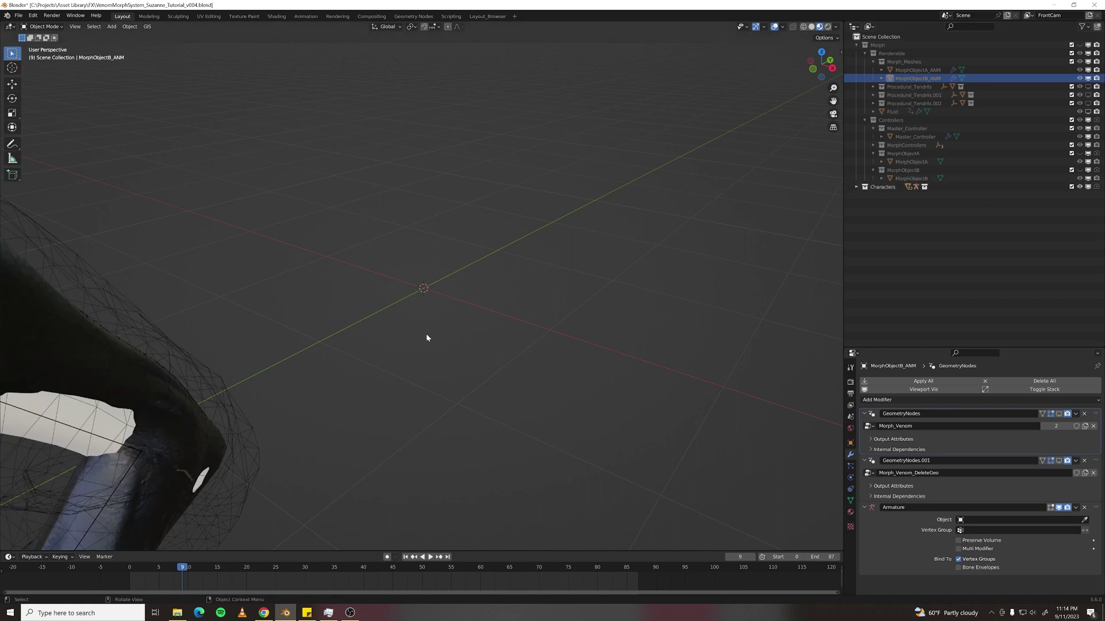
Rewind the walk animation and set it to frame 10, viewing the character front-on.
scroll(426, 337, down, 6)
middle_drag(391, 269, 502, 202)
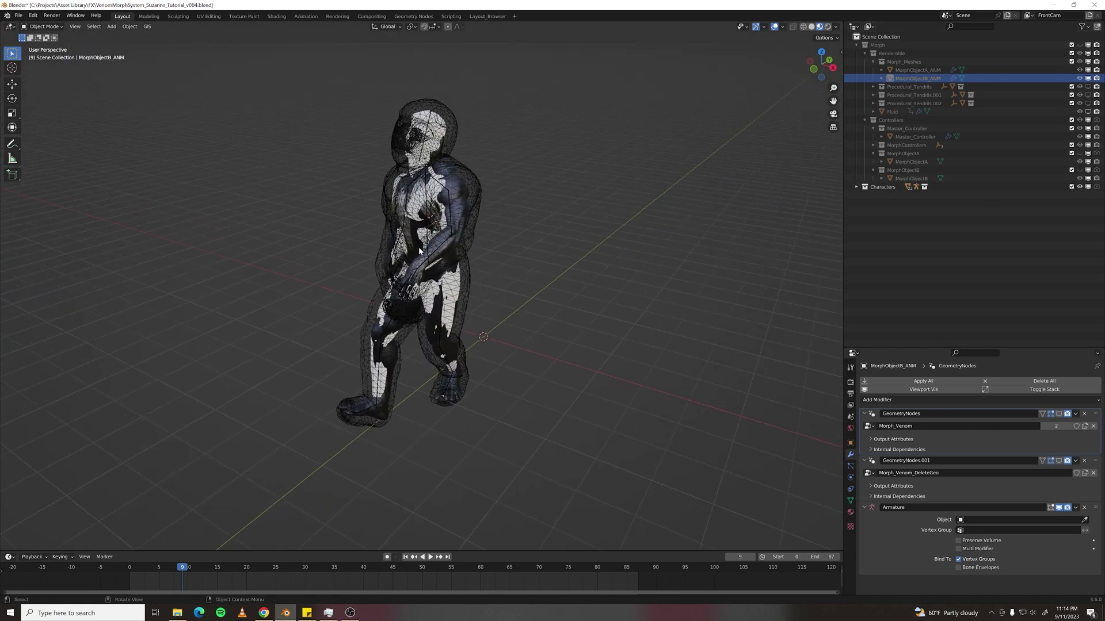
key(ctrl+shift+space)
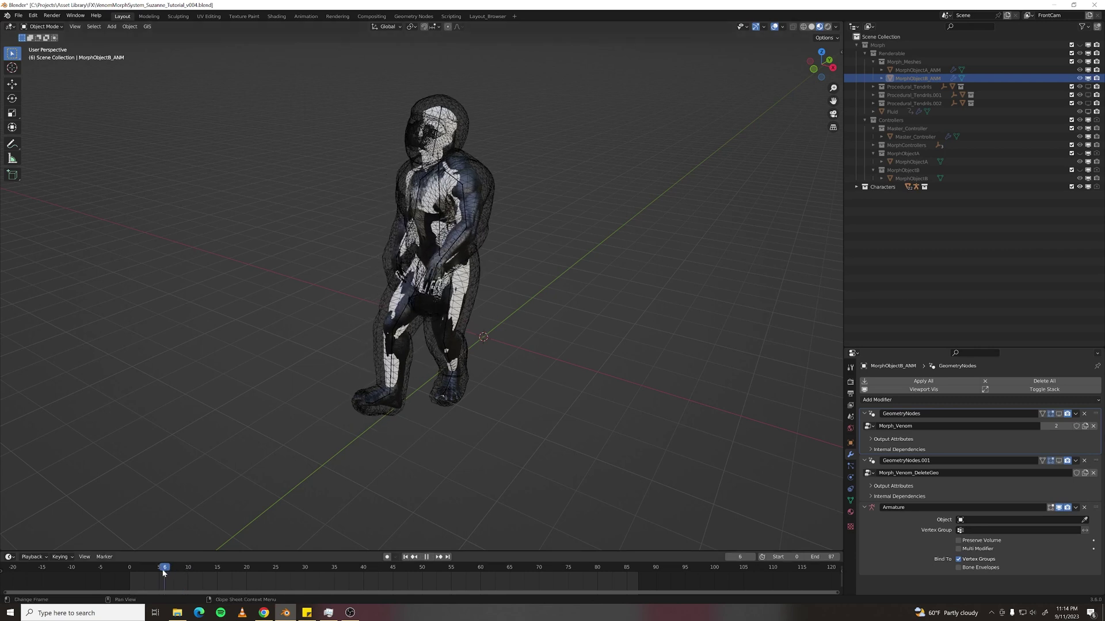
drag(147, 570, 188, 573)
Hide the Mesh_SteveDigi_Shell wireframe and Venom_Mesh to reveal the white body.
middle_drag(378, 403, 568, 218)
click(572, 174)
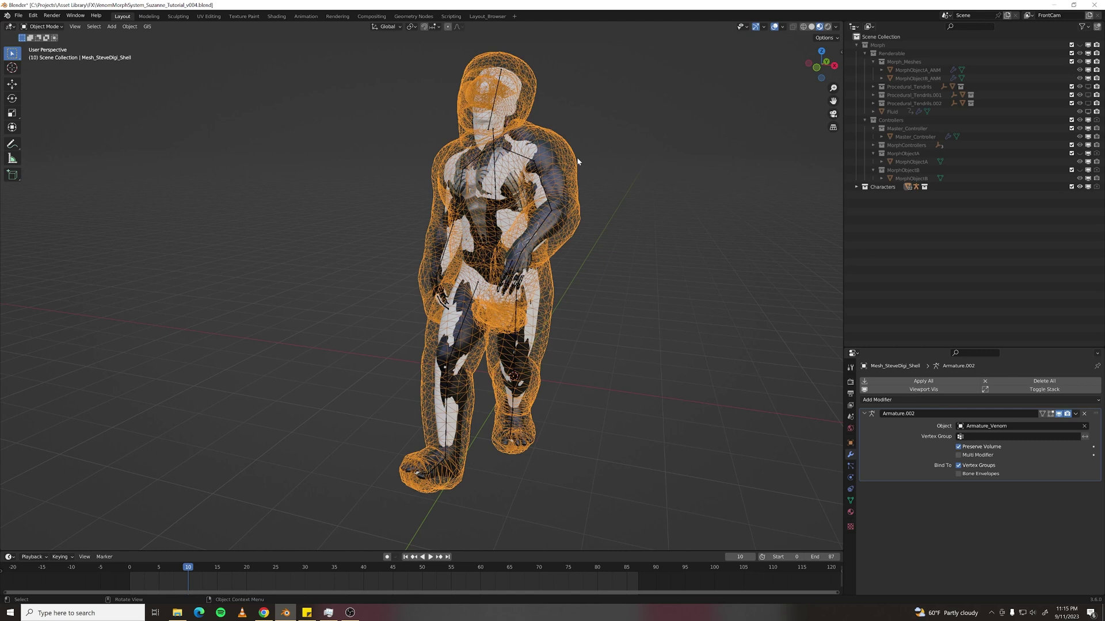
key(h)
click(554, 159)
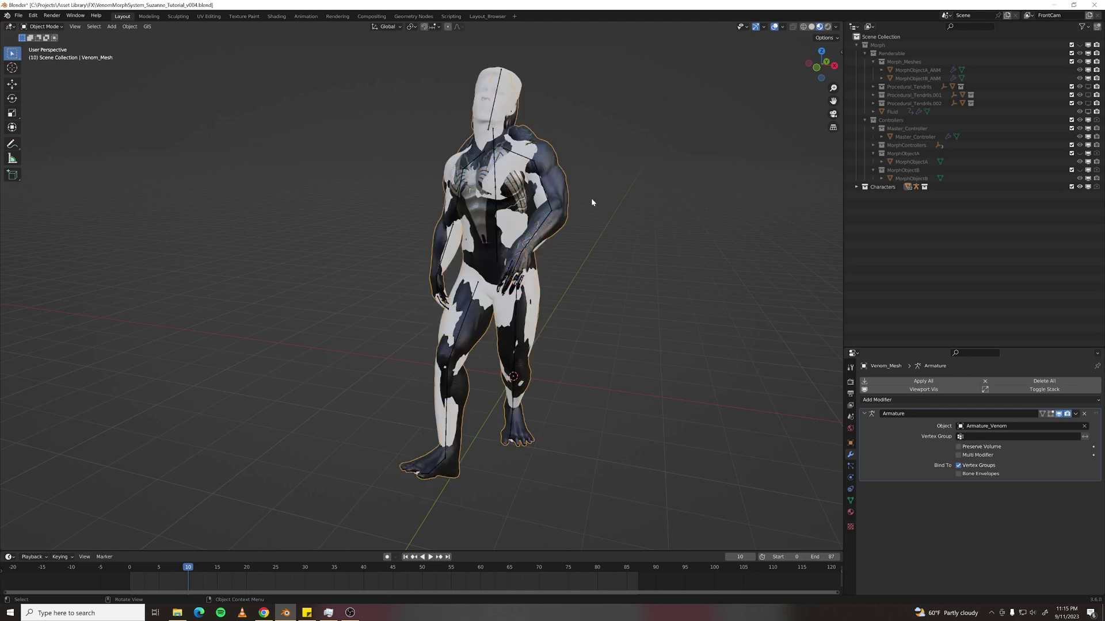
key(h)
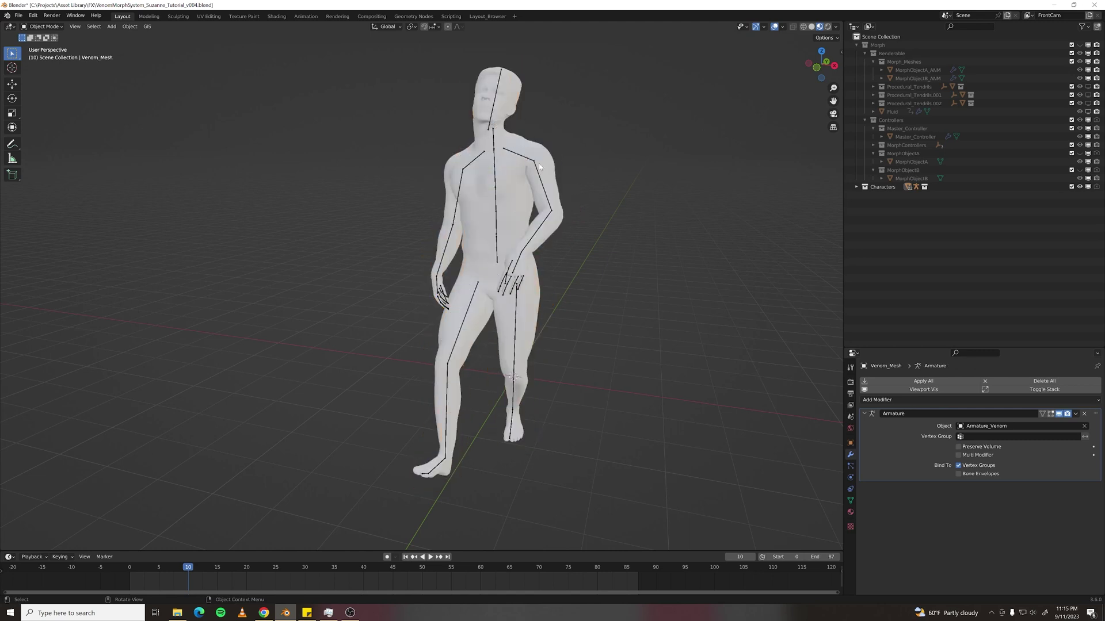
Undo the hides to restore the character meshes and monkey morph, then select Mesh_SteveDigi.
key(ctrl+z)
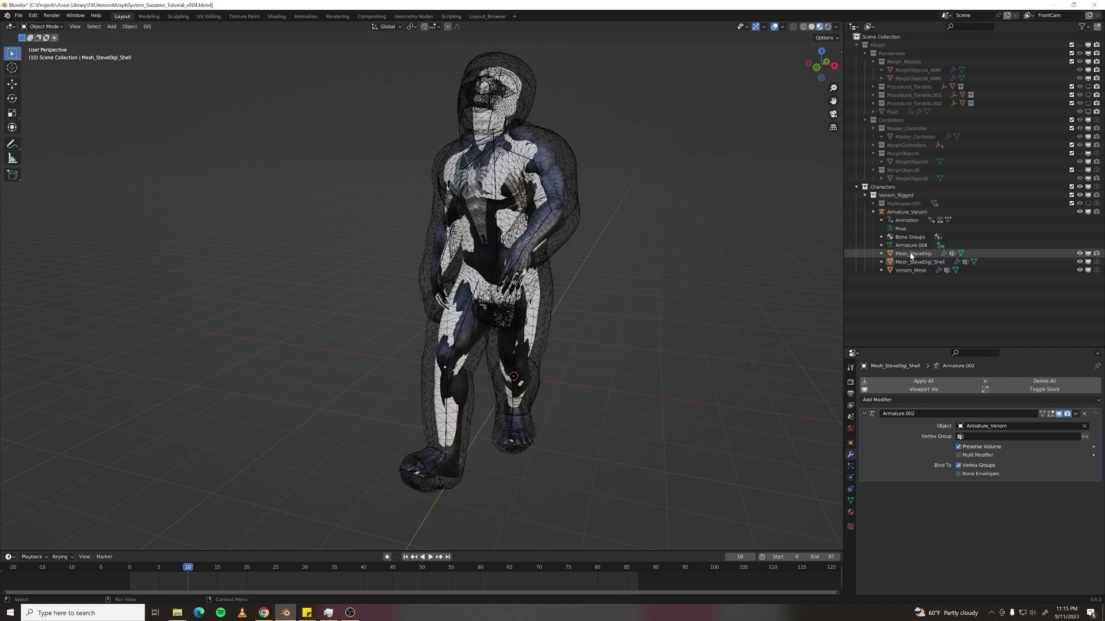
key(ctrl+z)
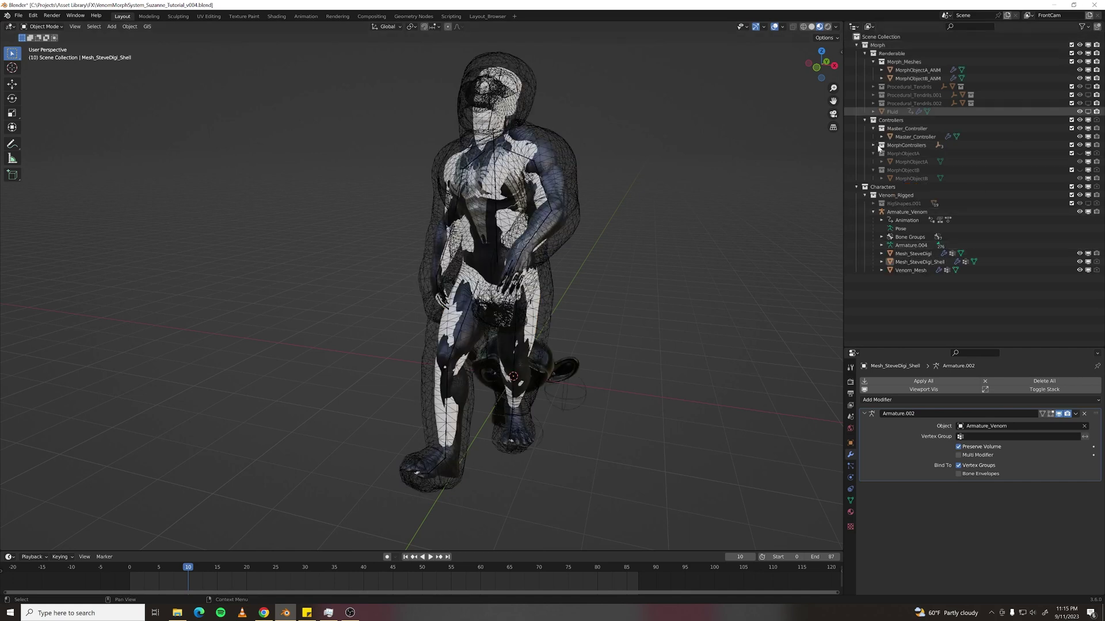
middle_drag(610, 368, 507, 374)
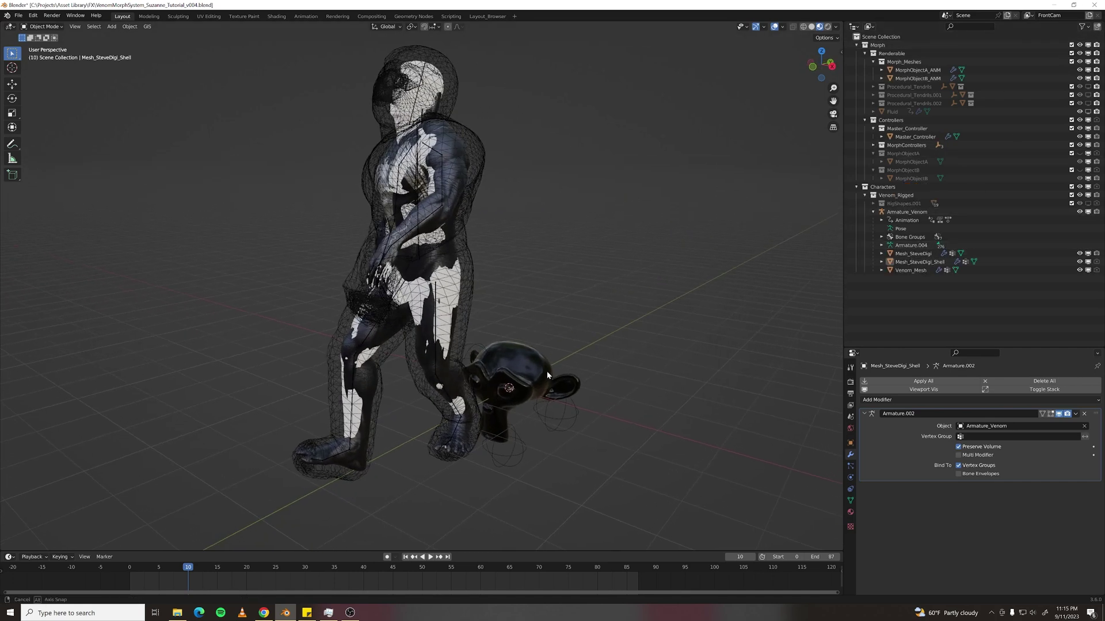
click(902, 254)
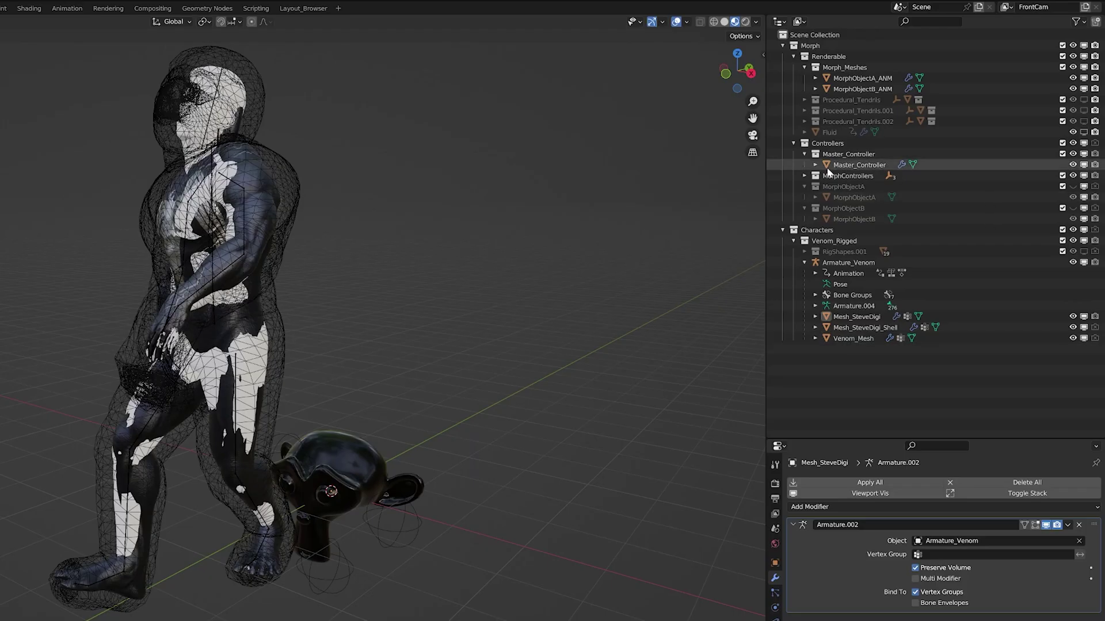
Show MorphObjectA/B, move Mesh_SteveDigi into MorphObjectA and Venom_Mesh into MorphObjectB, and delete the old MorphObjectB.
click(1072, 186)
click(1073, 208)
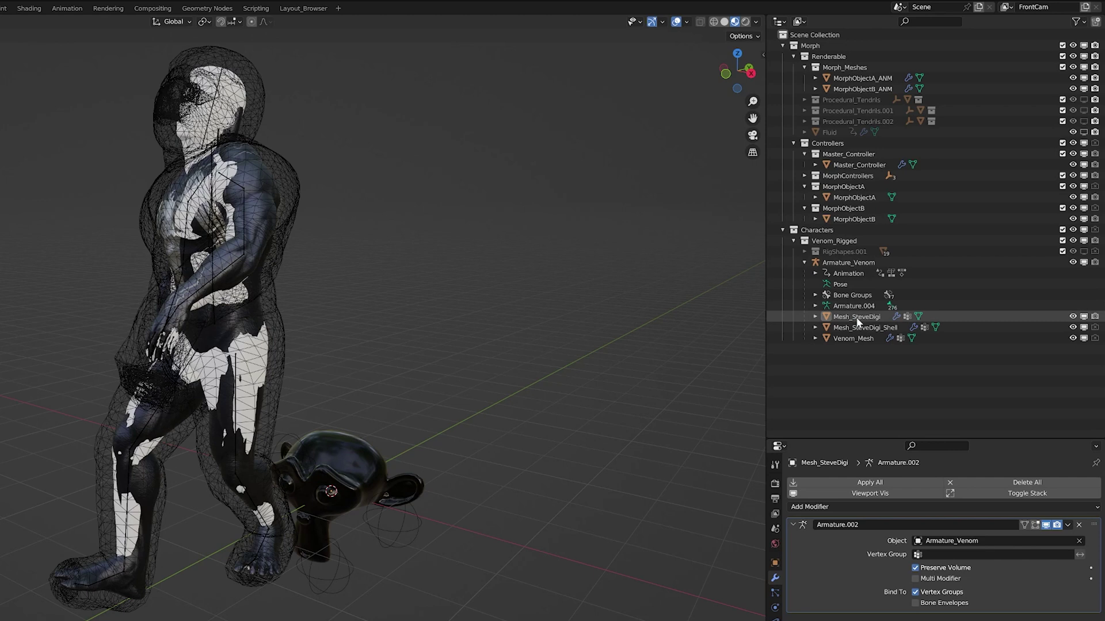
drag(855, 315, 852, 190)
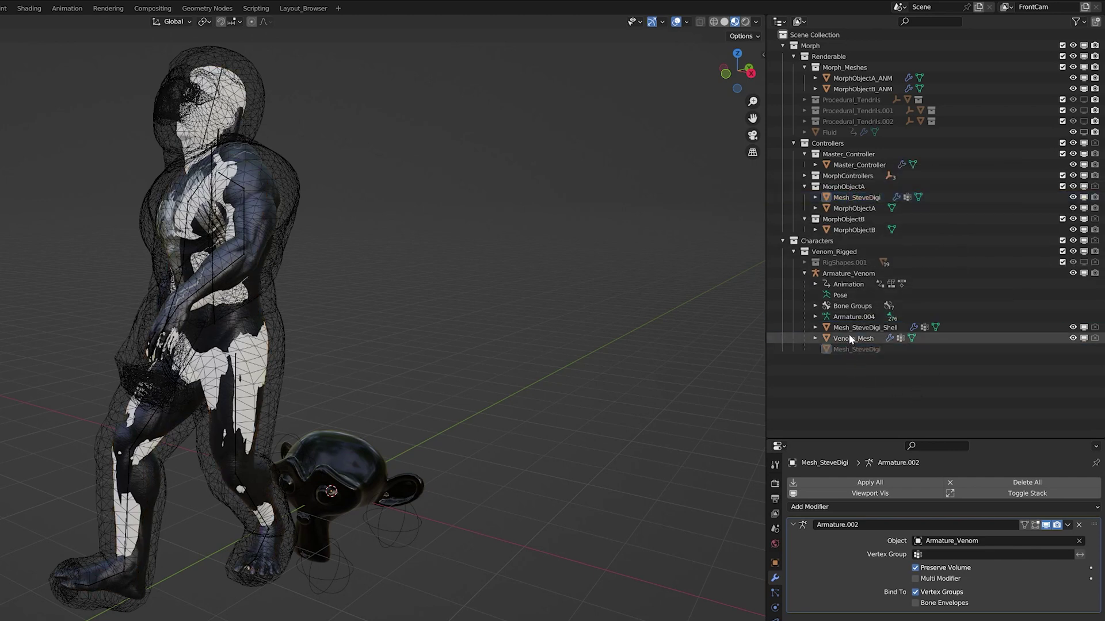
drag(845, 339, 863, 219)
click(862, 229)
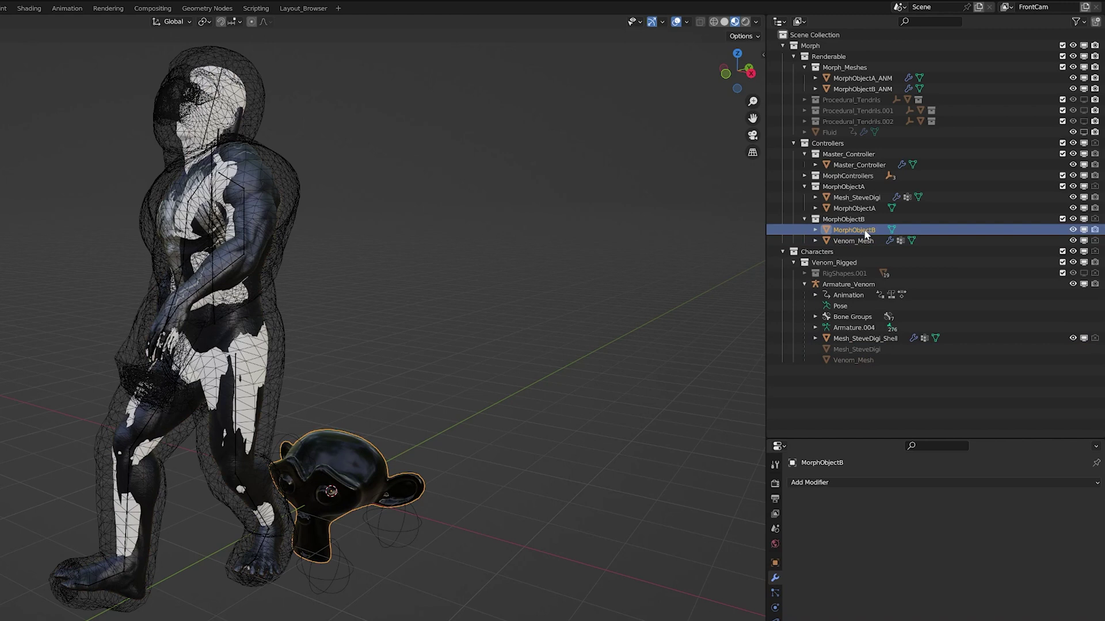
key(Delete)
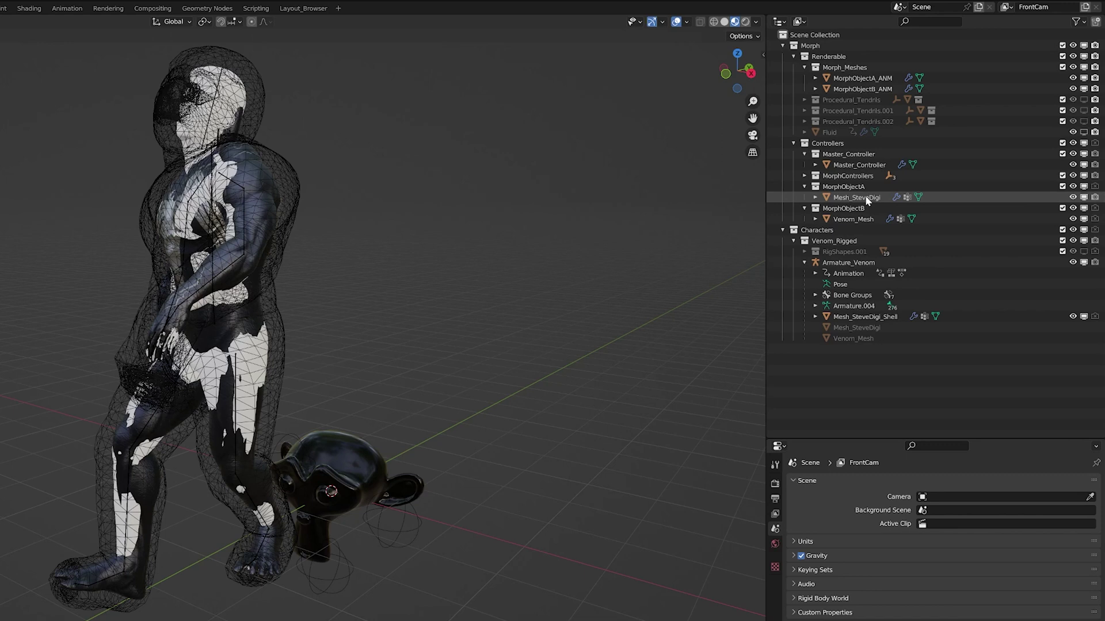
Shift+D duplicate Mesh_SteveDigi and Venom_Mesh and move the .001 copies into Morph_Meshes.
click(867, 199)
shift+click(853, 220)
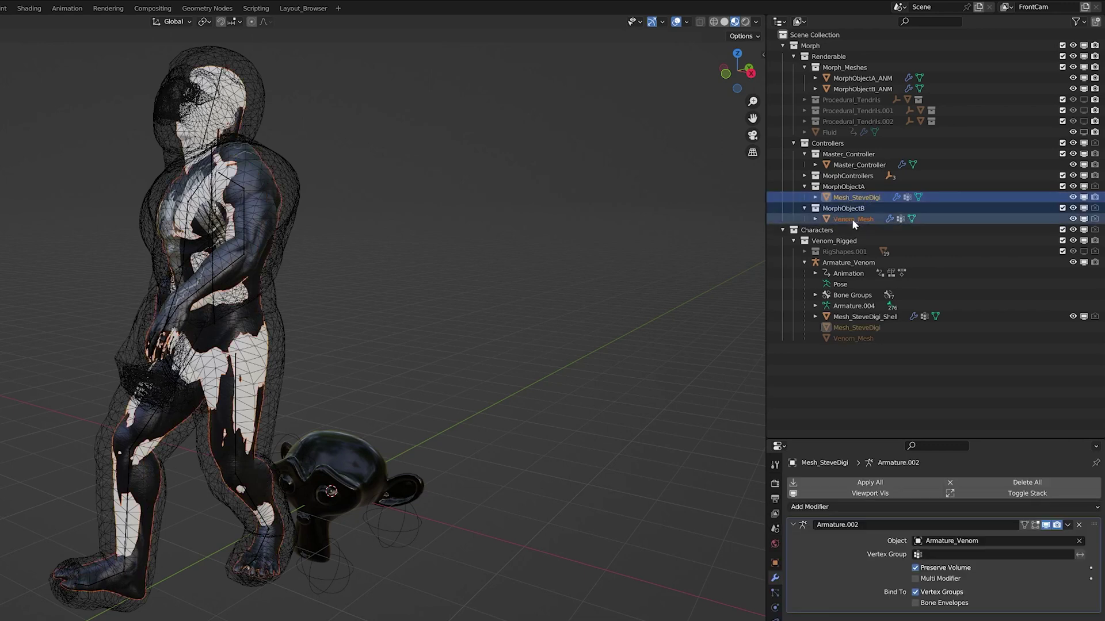
middle_drag(469, 353, 484, 353)
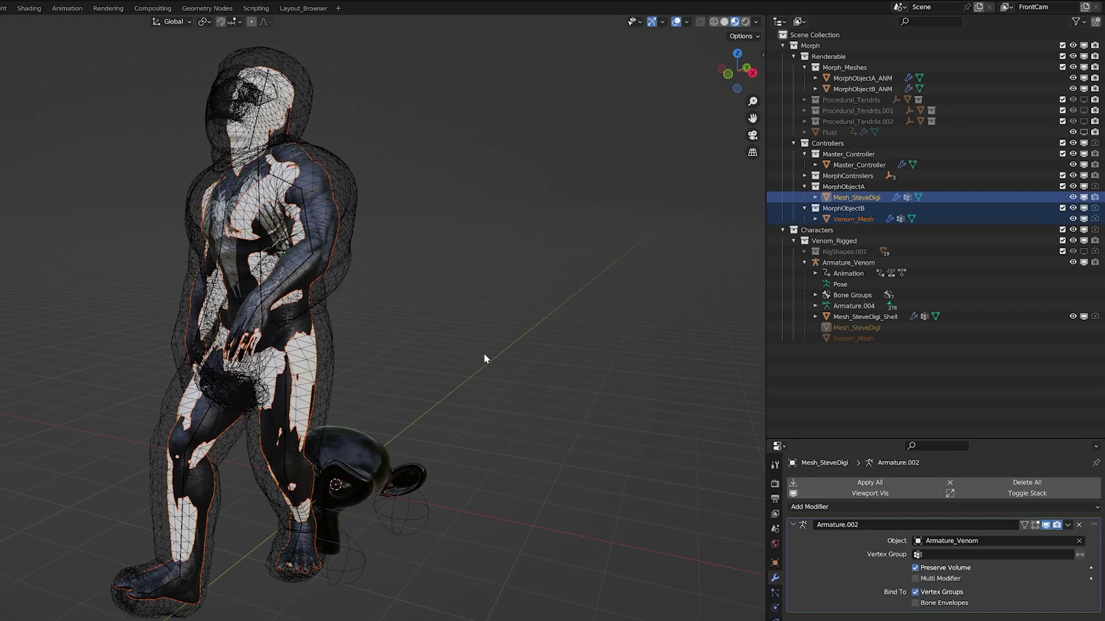
key(shift+d)
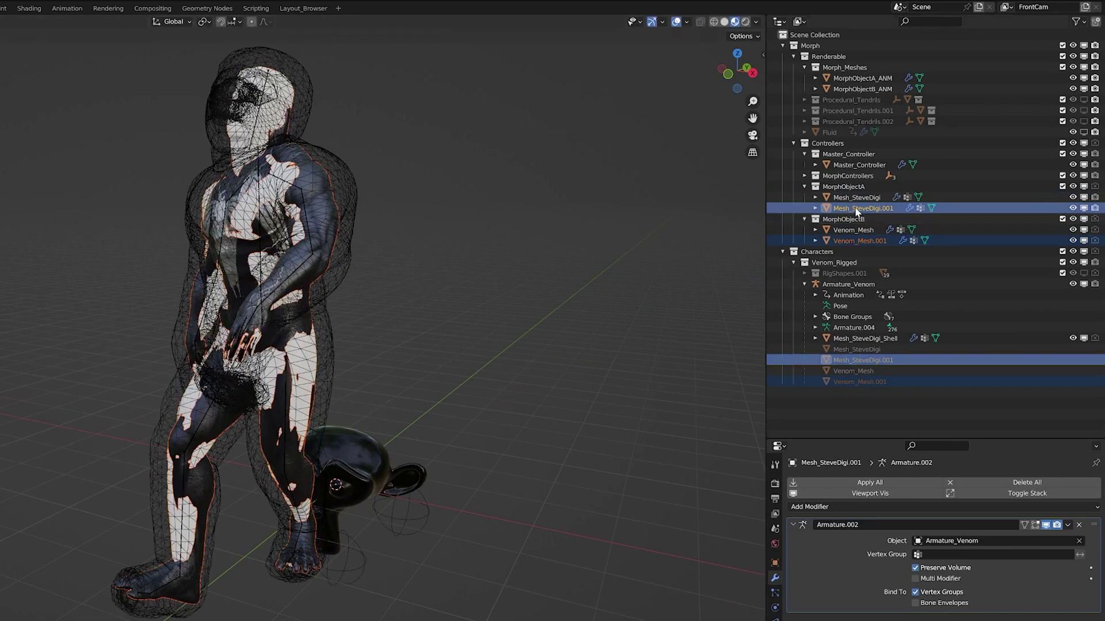
drag(847, 211, 848, 69)
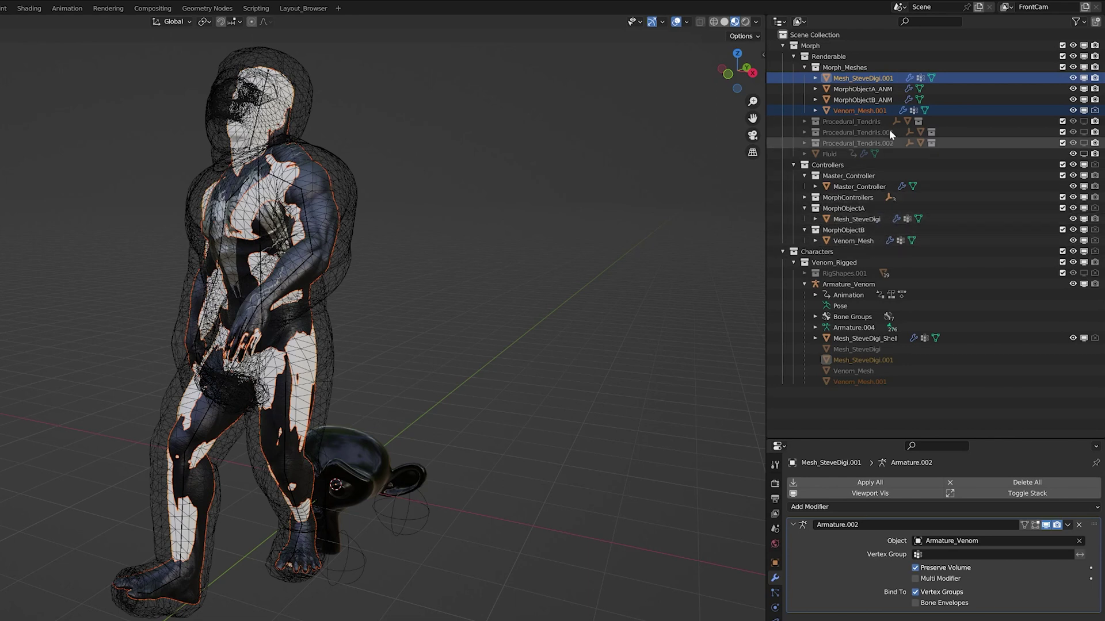
click(881, 89)
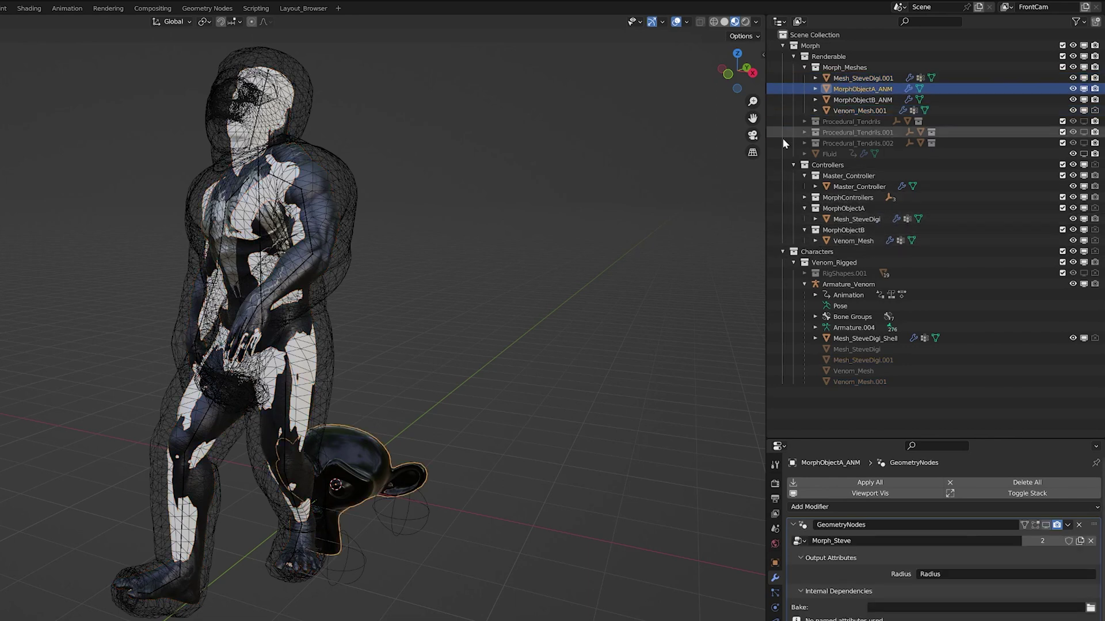
Copy MorphObjectA_ANM's modifiers onto Mesh_SteveDigi.001.
ctrl+click(874, 78)
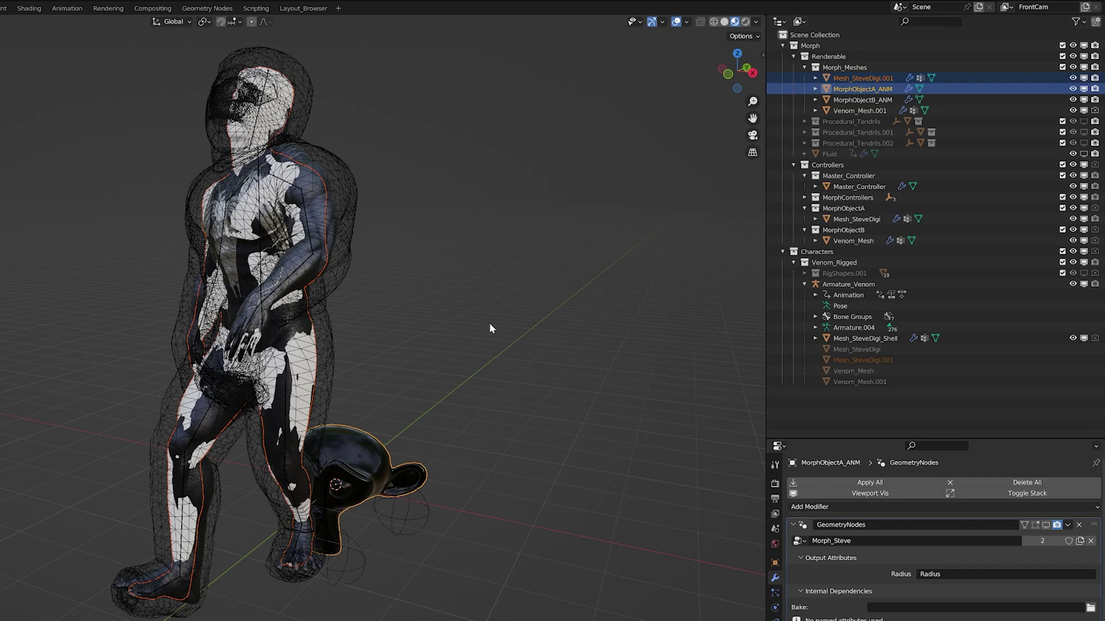
key(ctrl+l)
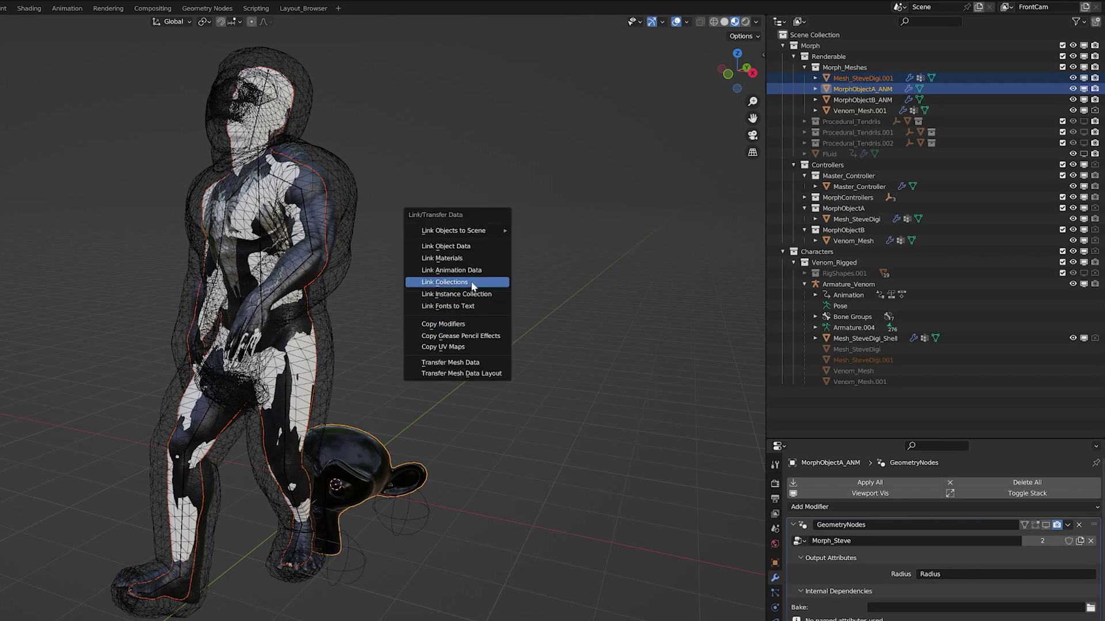
click(474, 258)
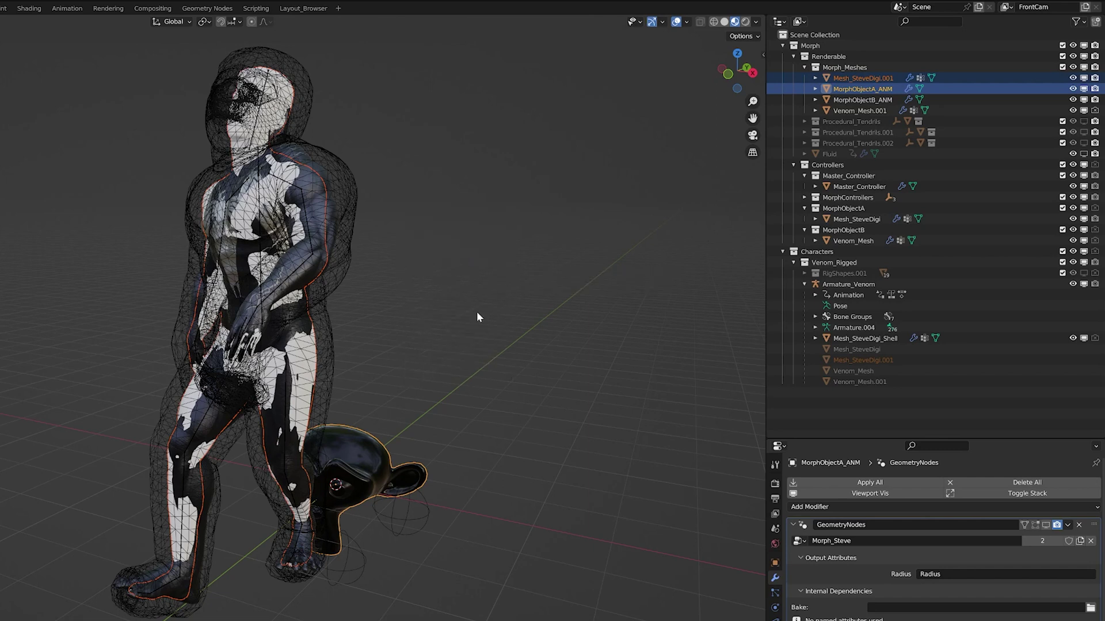
key(ctrl+l)
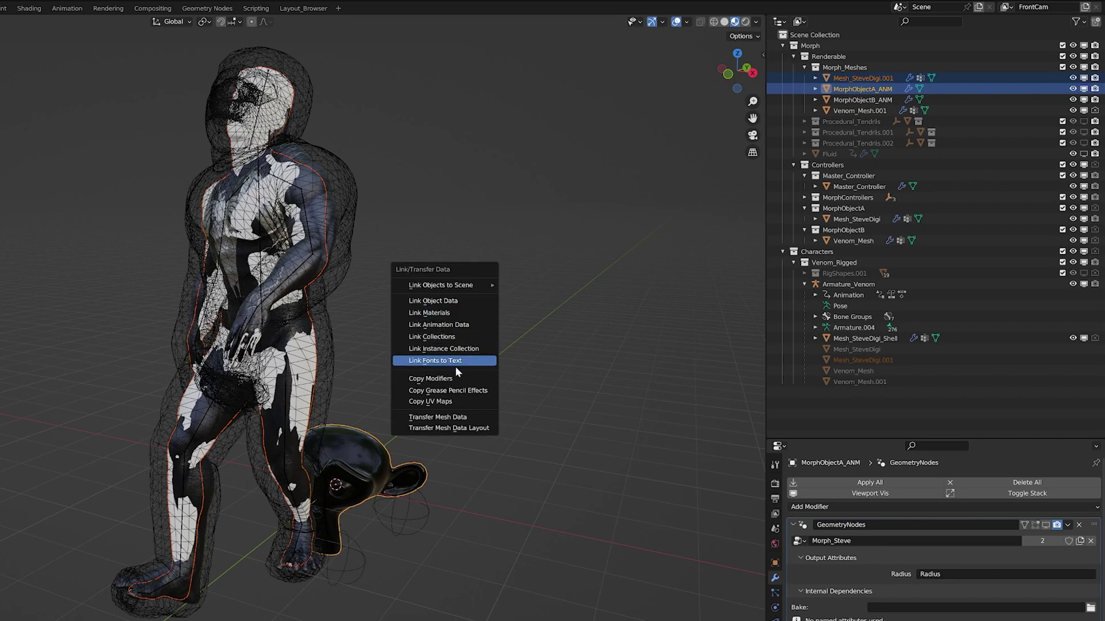
click(457, 381)
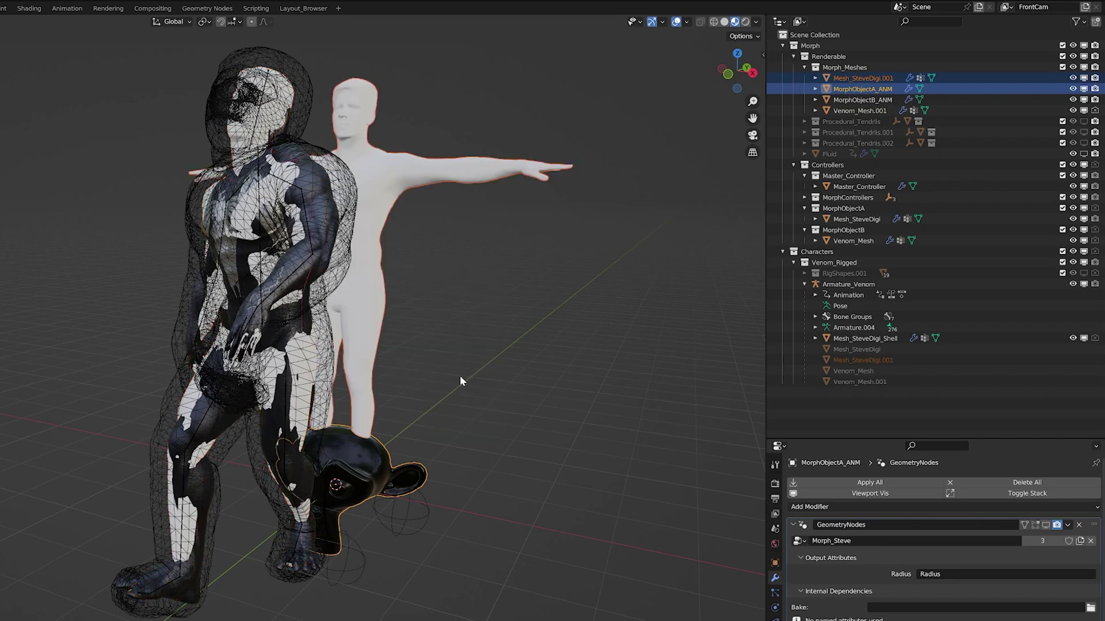
Copy MorphObjectB_ANM's modifiers onto Venom_Mesh.001.
click(859, 101)
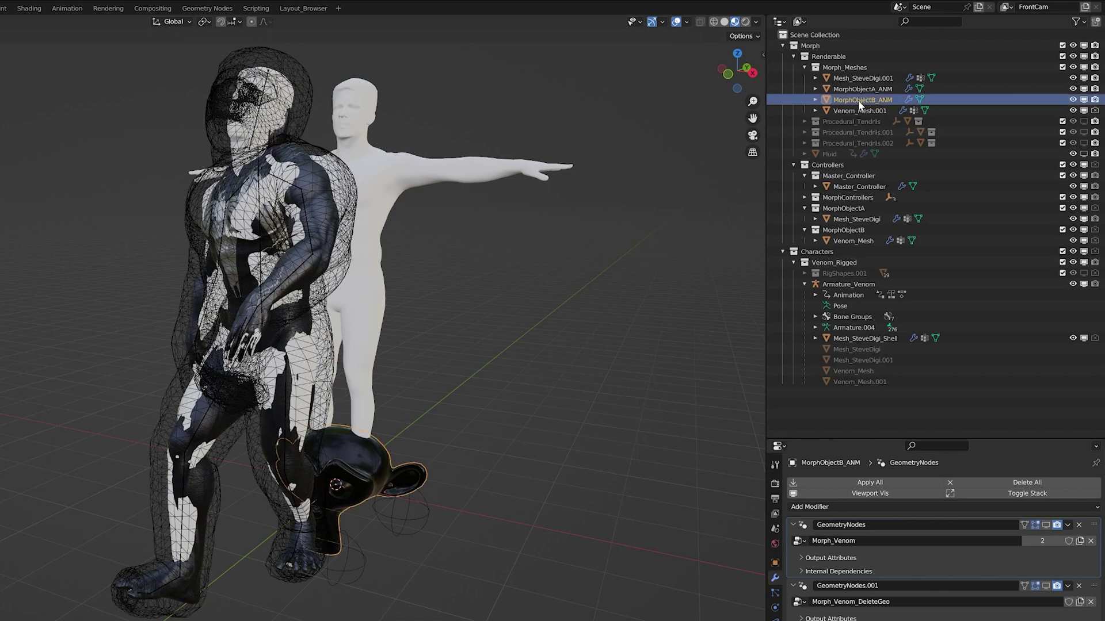
shift+click(854, 111)
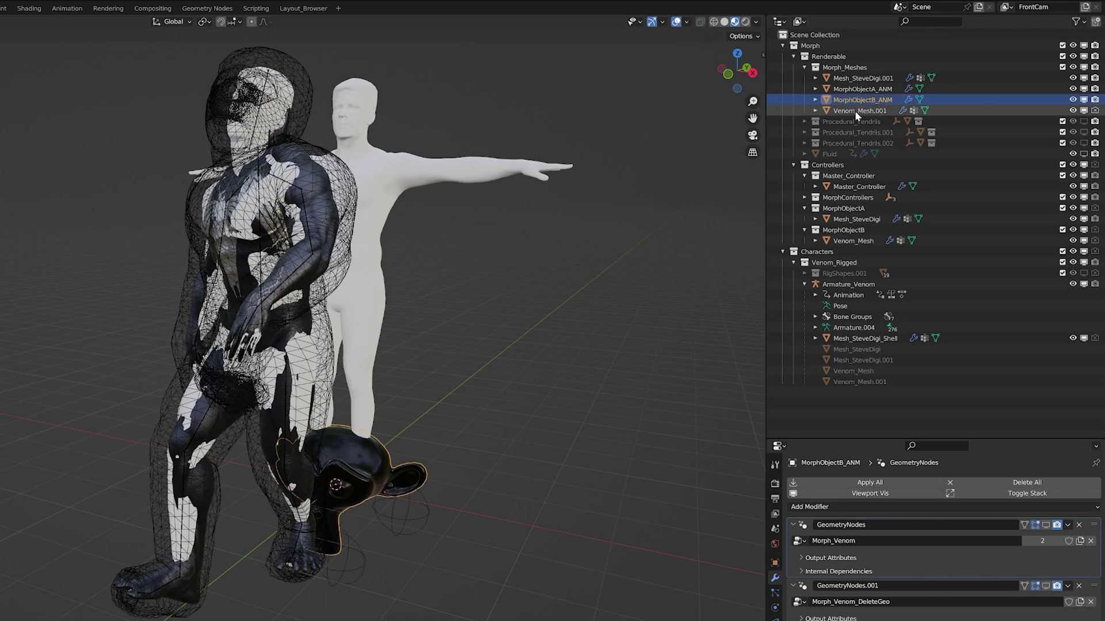
key(ctrl+l)
click(538, 371)
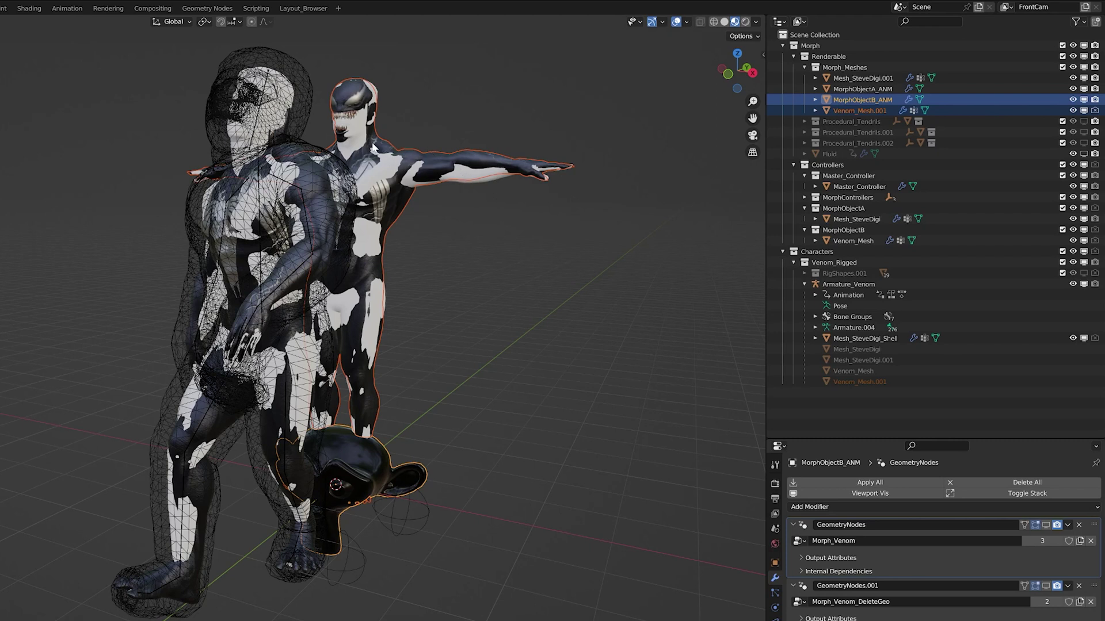
Delete the MorphObjectB_ANM and MorphObjectA_ANM objects.
click(870, 110)
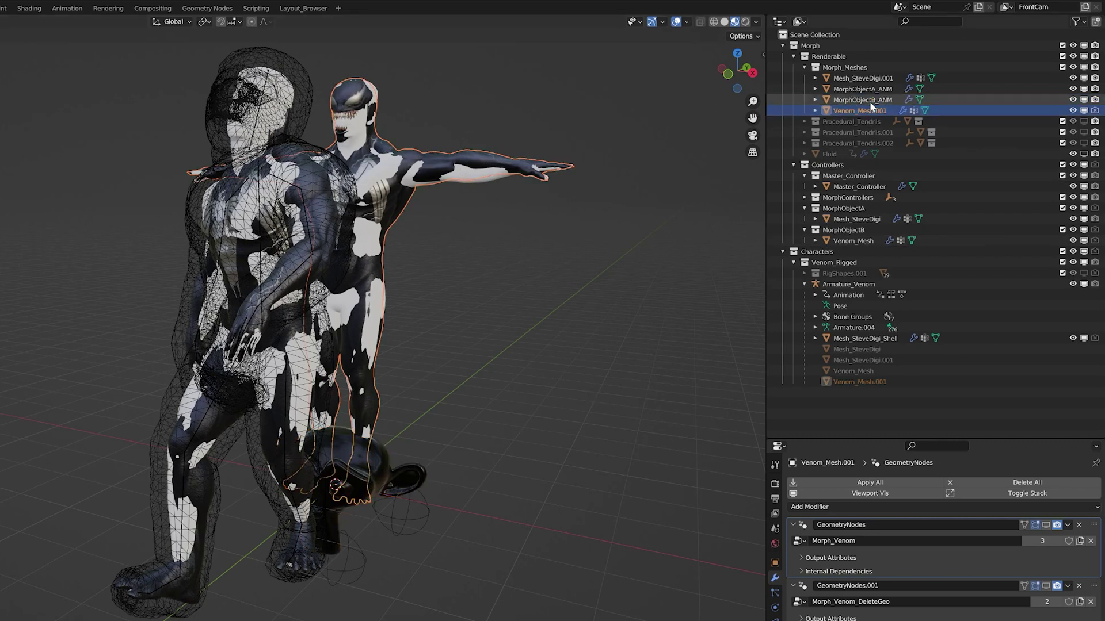
click(870, 101)
key(x)
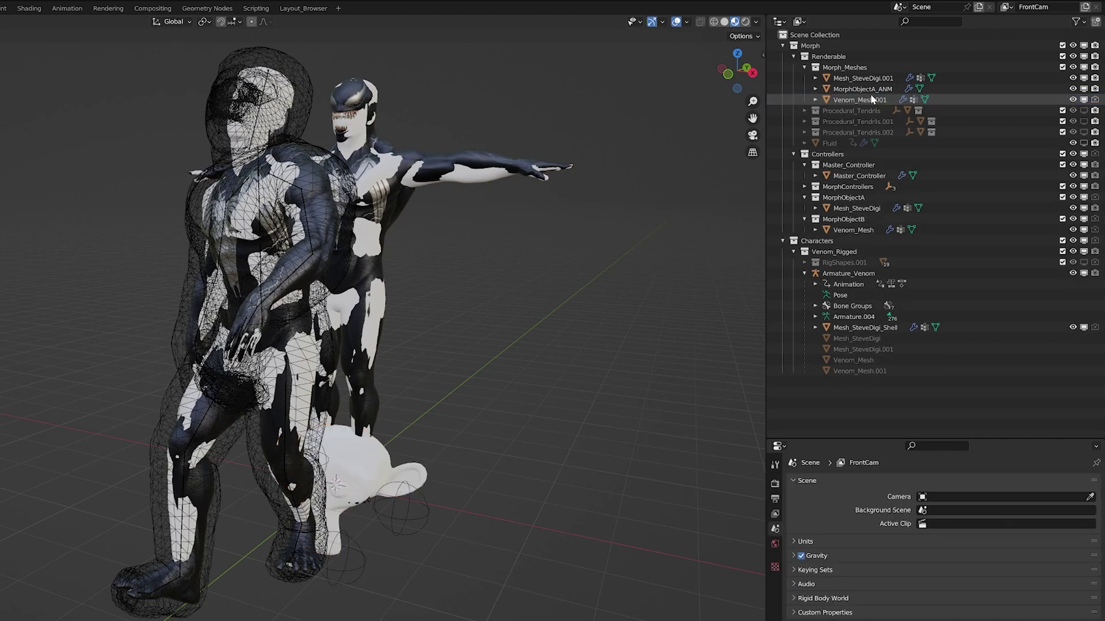
click(871, 90)
key(x)
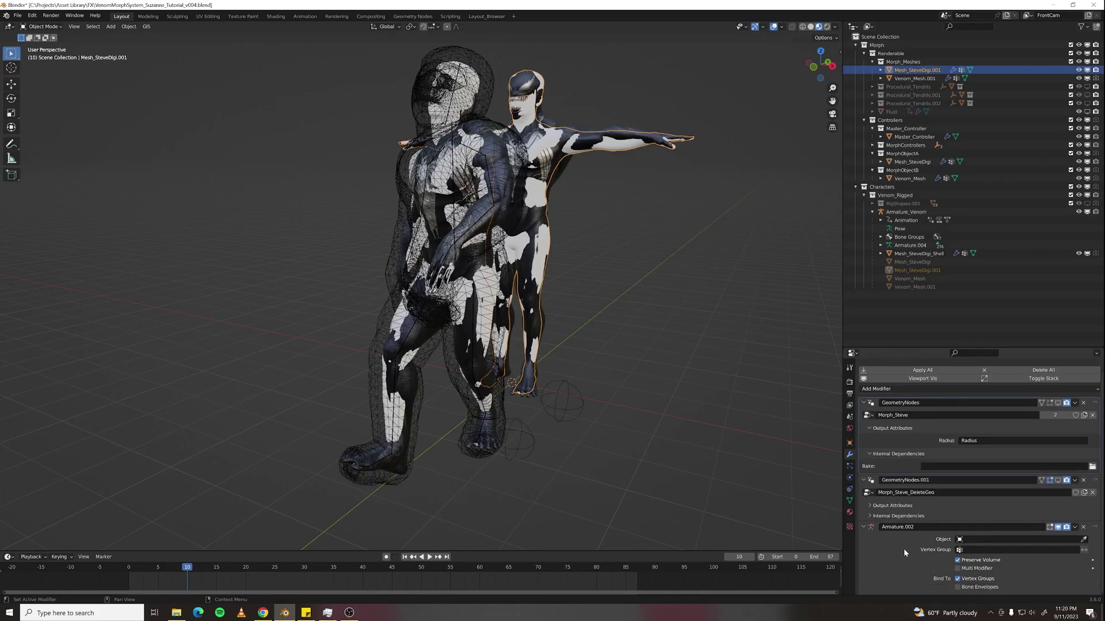
Set the Armature modifier object to Armature_Venom on Mesh_SteveDigi.001 and Venom_Mesh.001.
click(1019, 540)
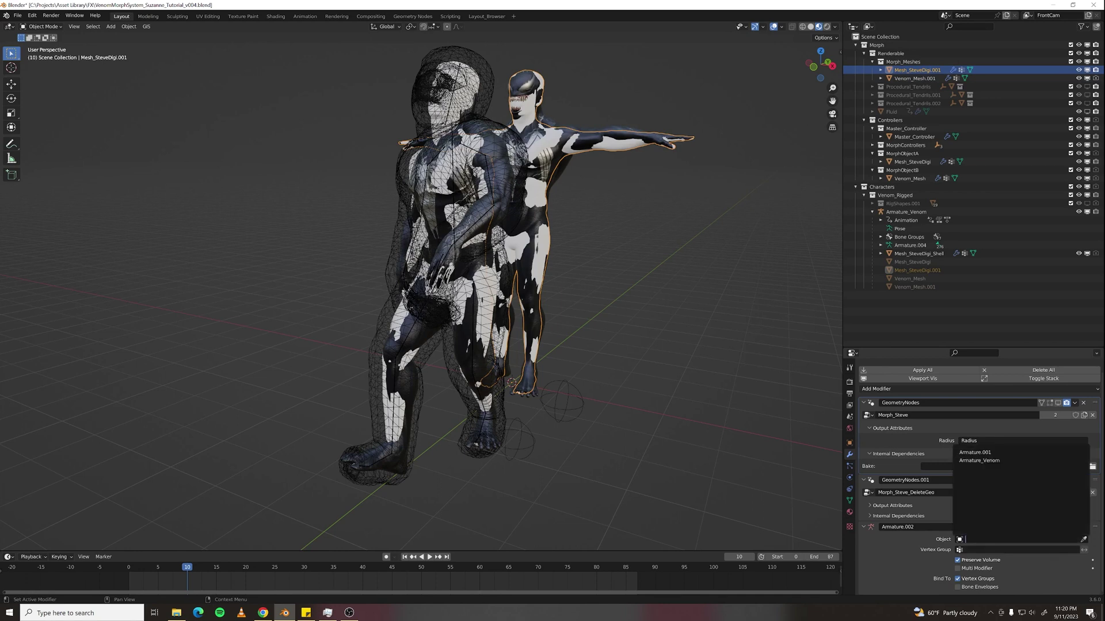
click(997, 461)
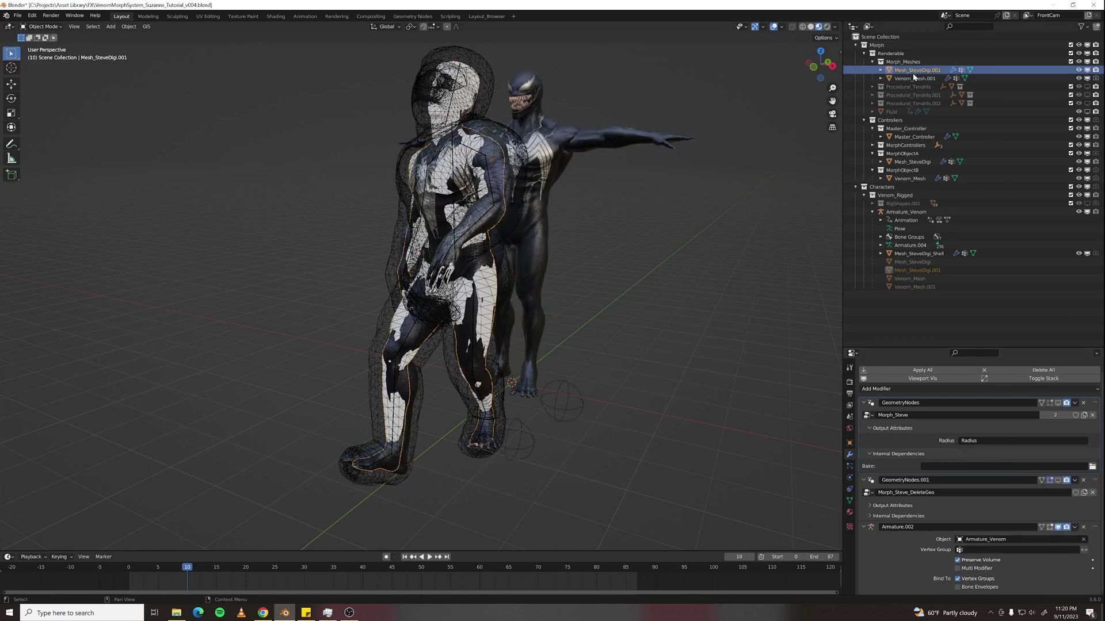
key(Down)
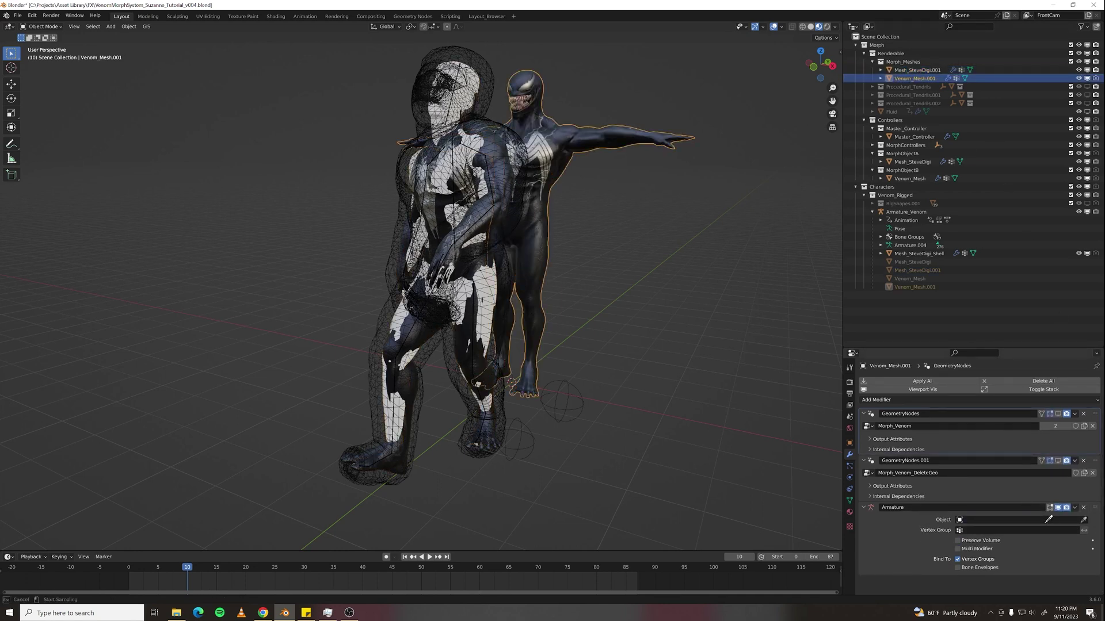
click(1048, 521)
click(978, 440)
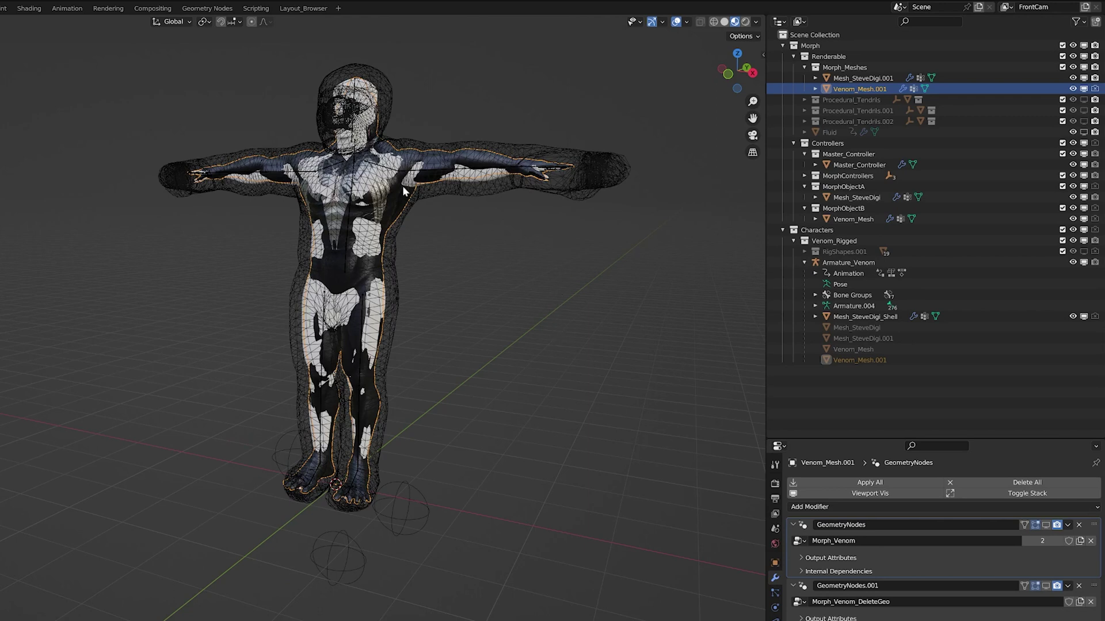
Move the three growth controllers up along Z from the feet to the body.
shift+middle_drag(454, 301, 434, 337)
scroll(434, 338, up, 3)
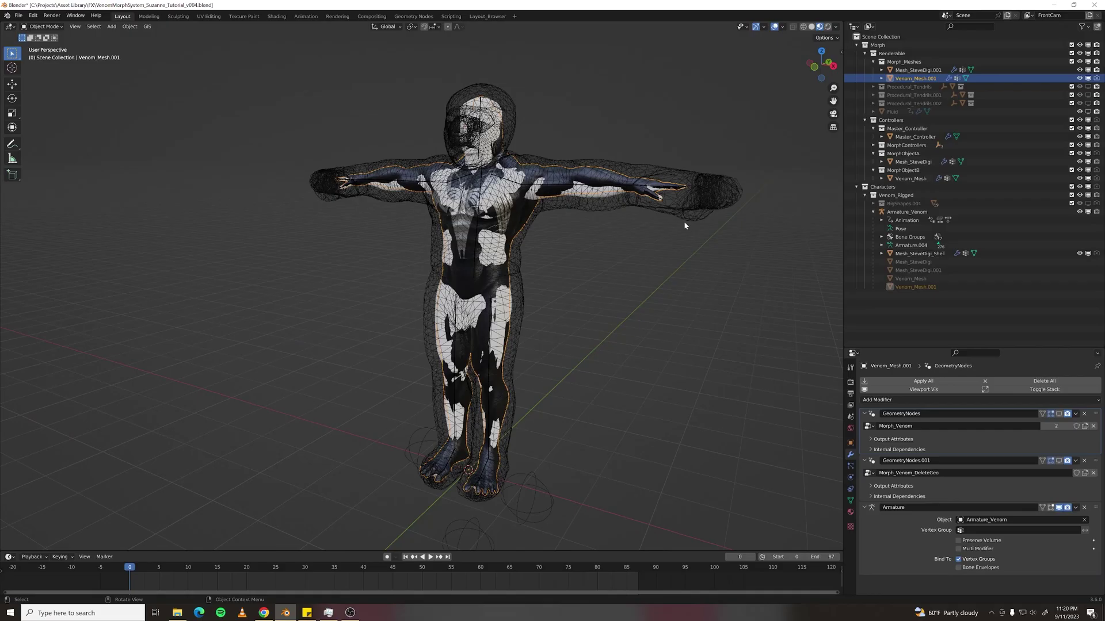
click(414, 439)
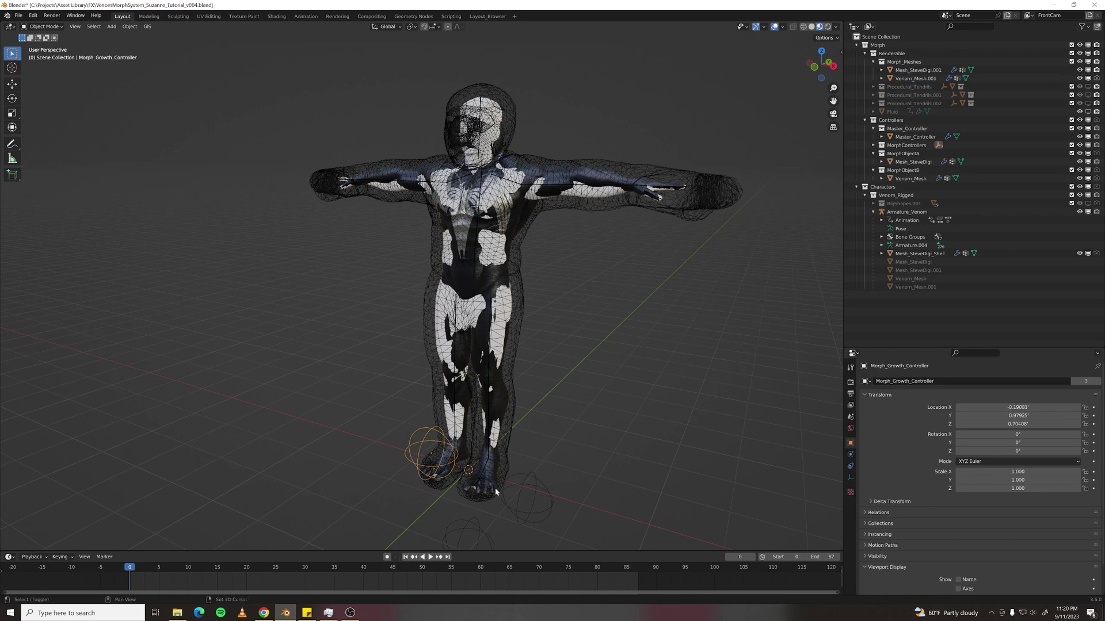
shift+click(526, 487)
shift+click(464, 528)
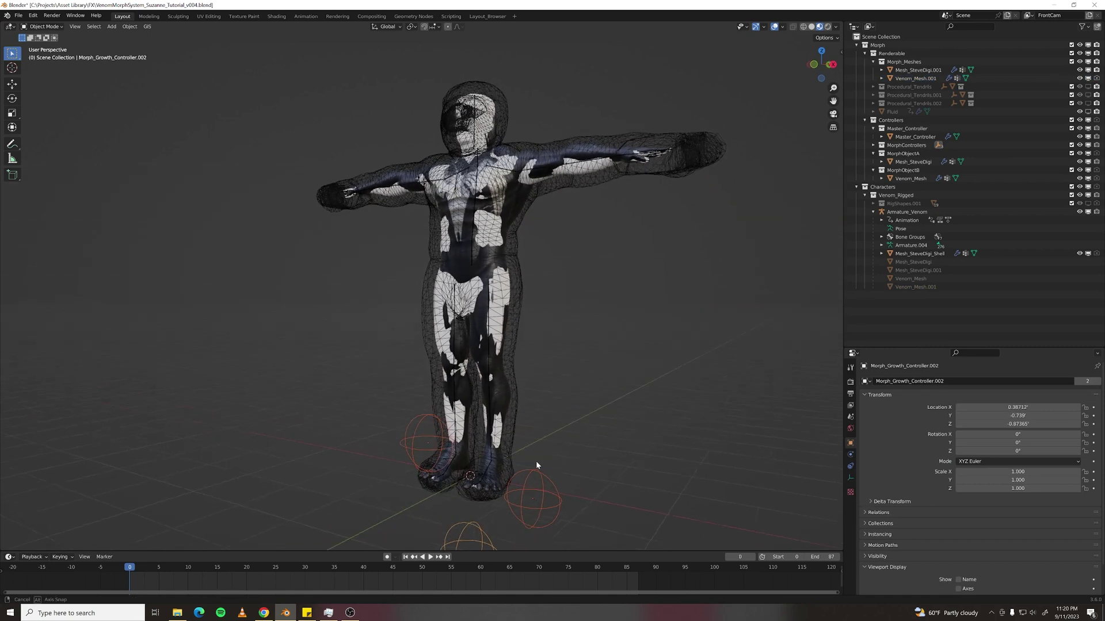
key(g)
key(z)
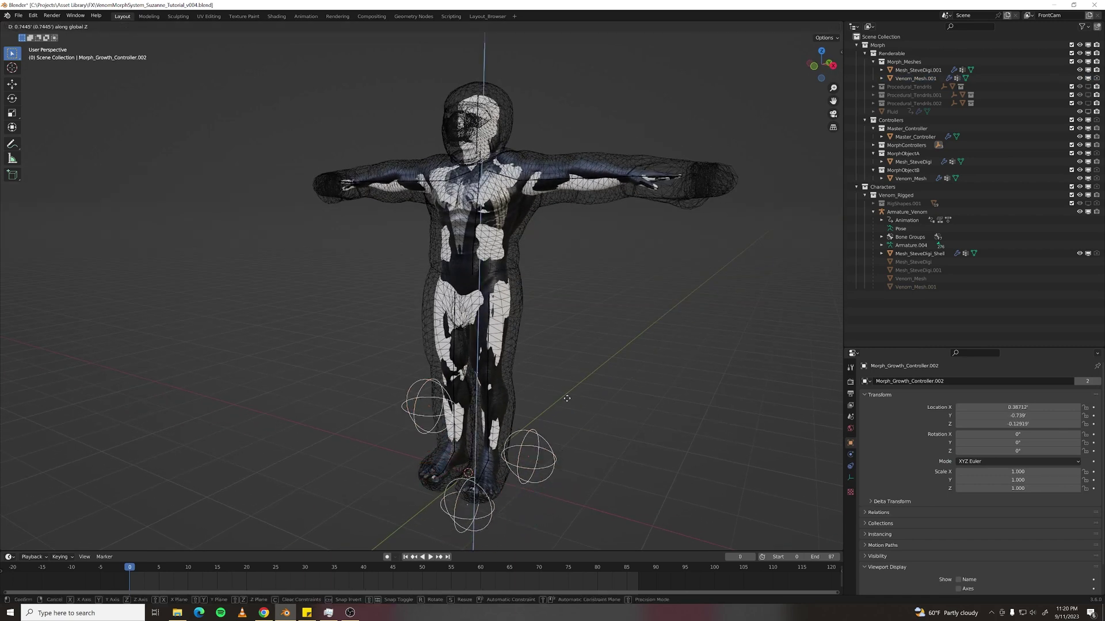
click(565, 240)
Rotate the controllers slightly around Z and hide the Characters collection.
middle_drag(565, 240, 599, 276)
key(r)
key(z)
click(613, 292)
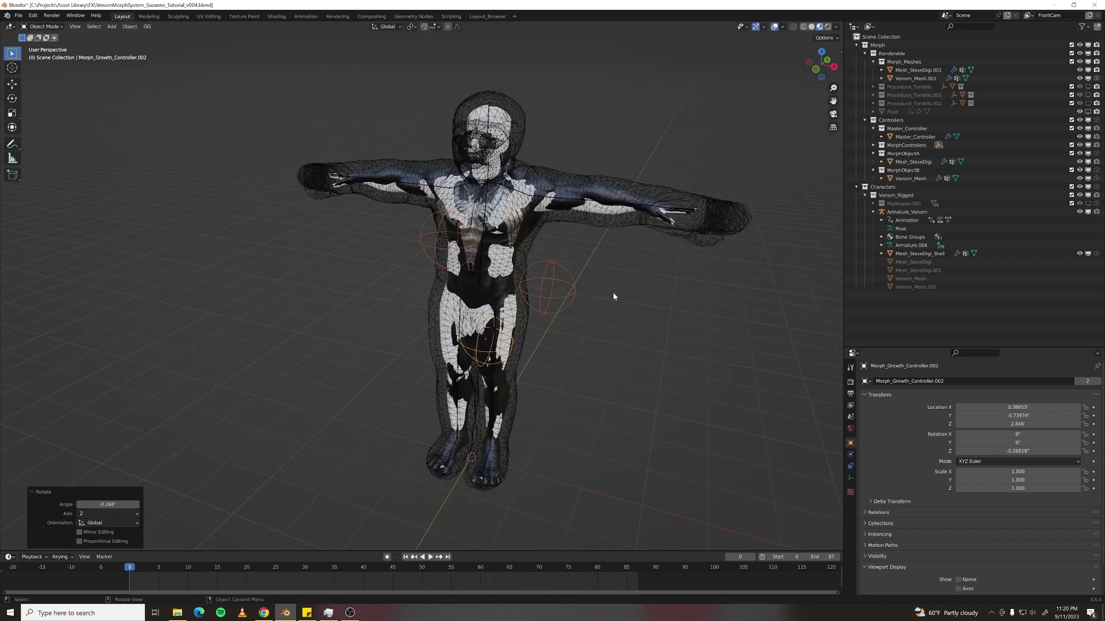
scroll(564, 316, up, 1)
scroll(599, 285, down, 1)
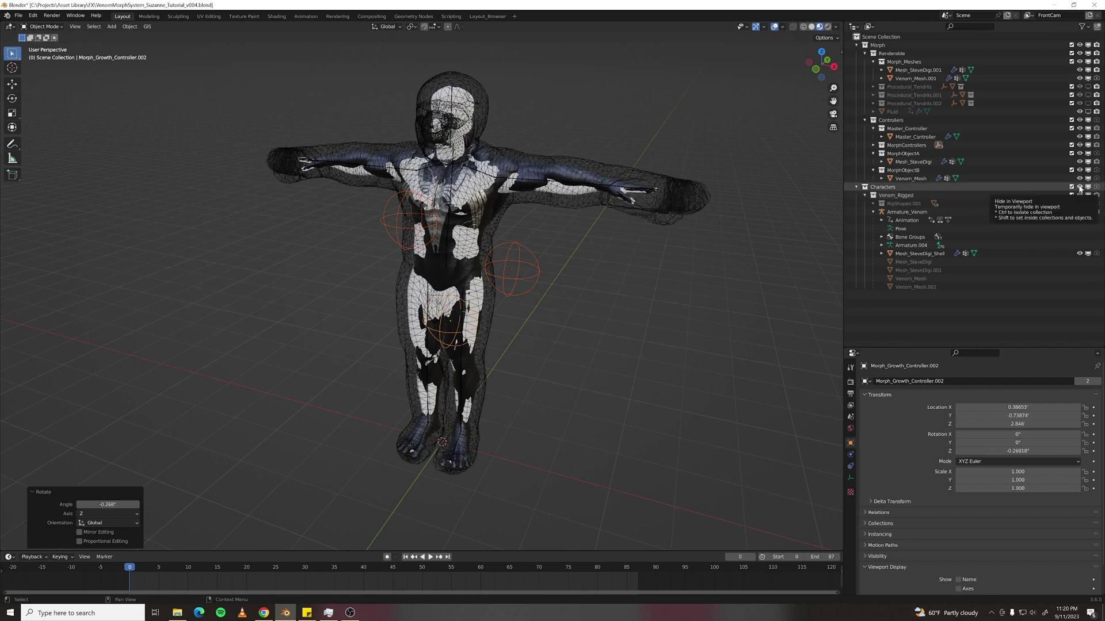
click(1079, 187)
Enable viewport display of Venom_Mesh.001's GeometryNodes and GeometryNodes.001 modifiers.
click(929, 71)
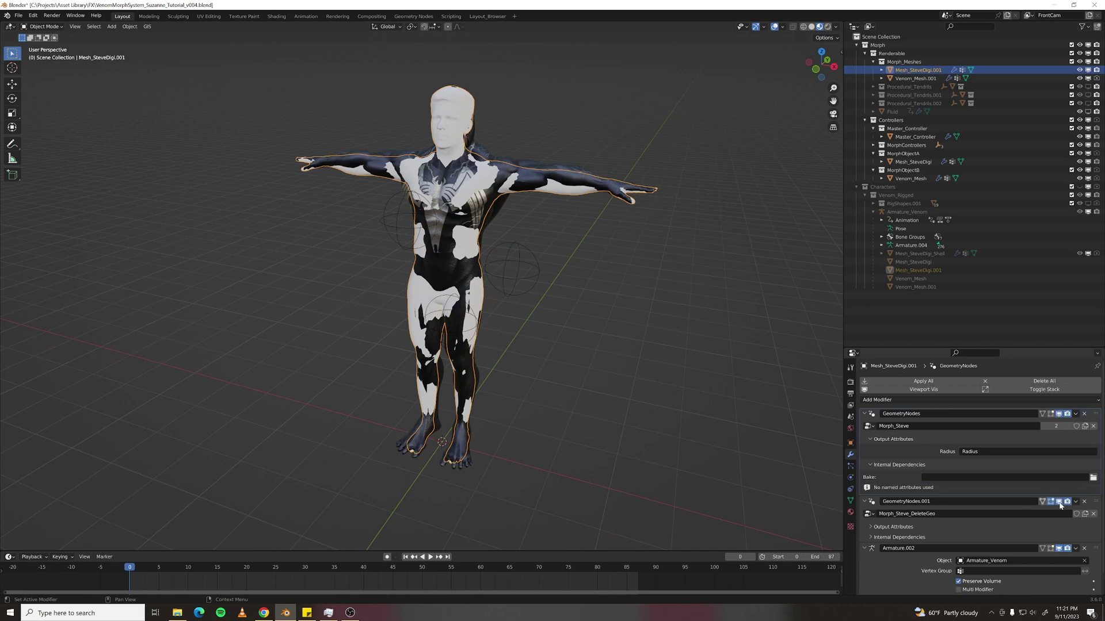
click(921, 79)
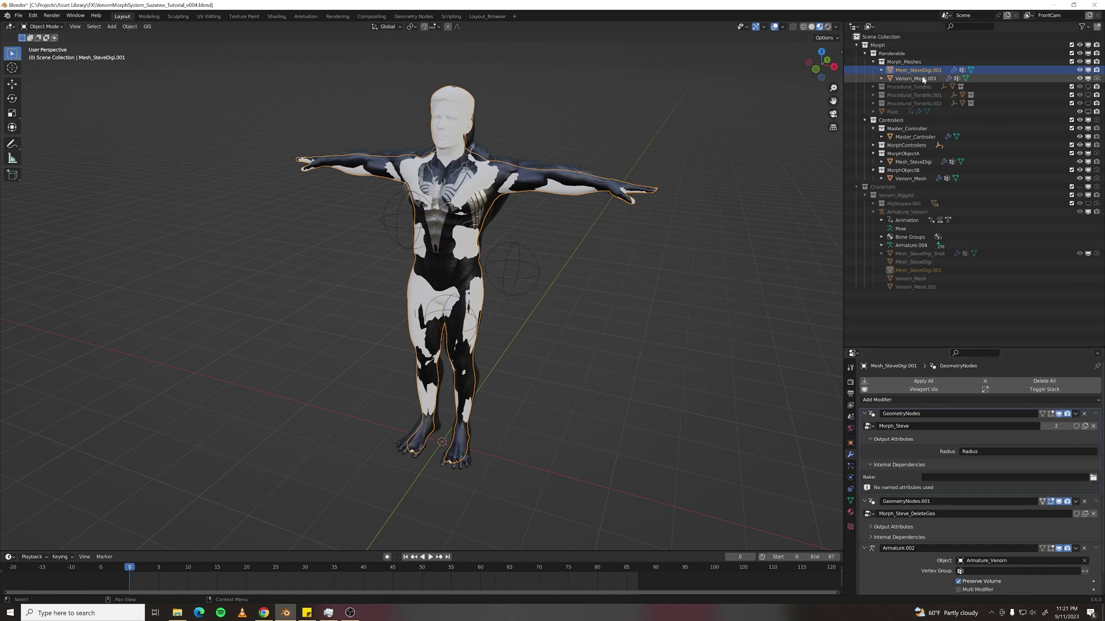
click(1058, 415)
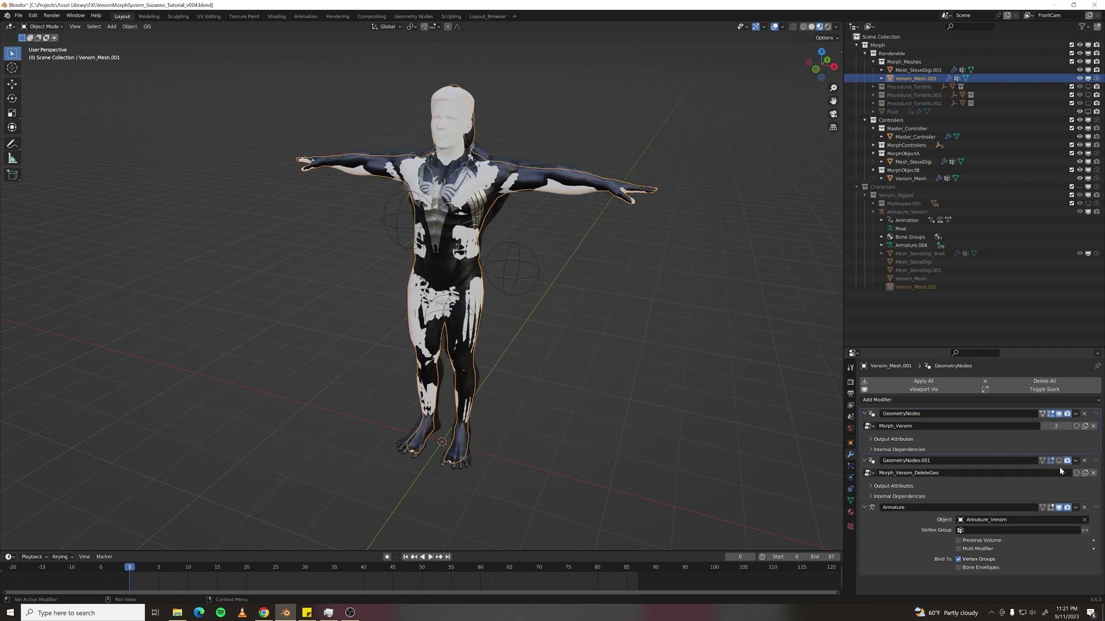
click(1058, 461)
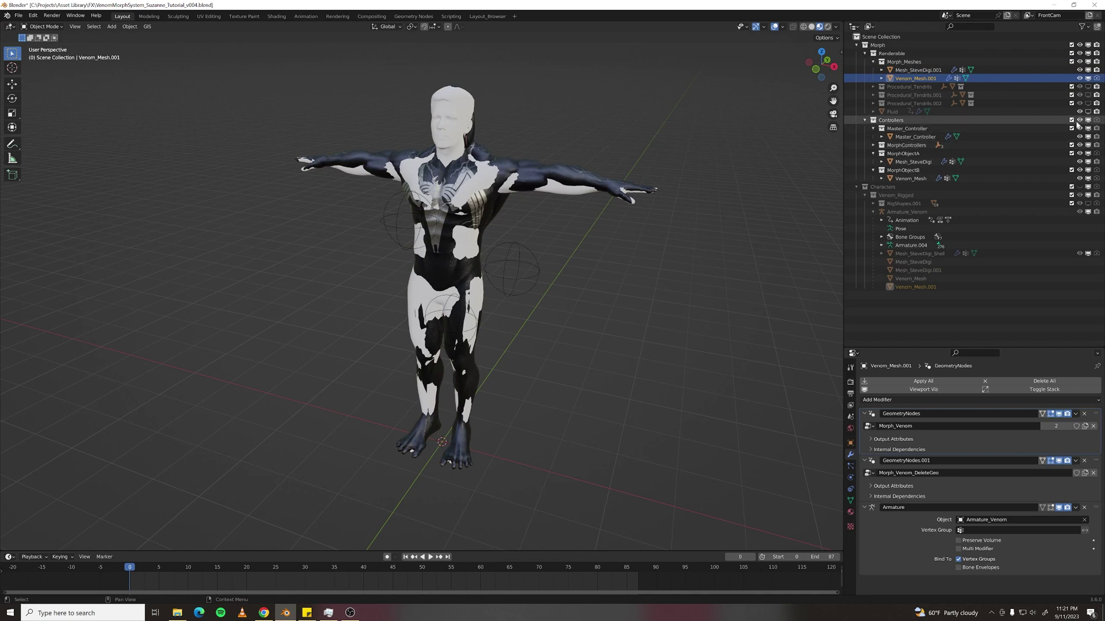
Collapse and hide the MorphObjectA and MorphObjectB collections.
click(874, 153)
click(872, 162)
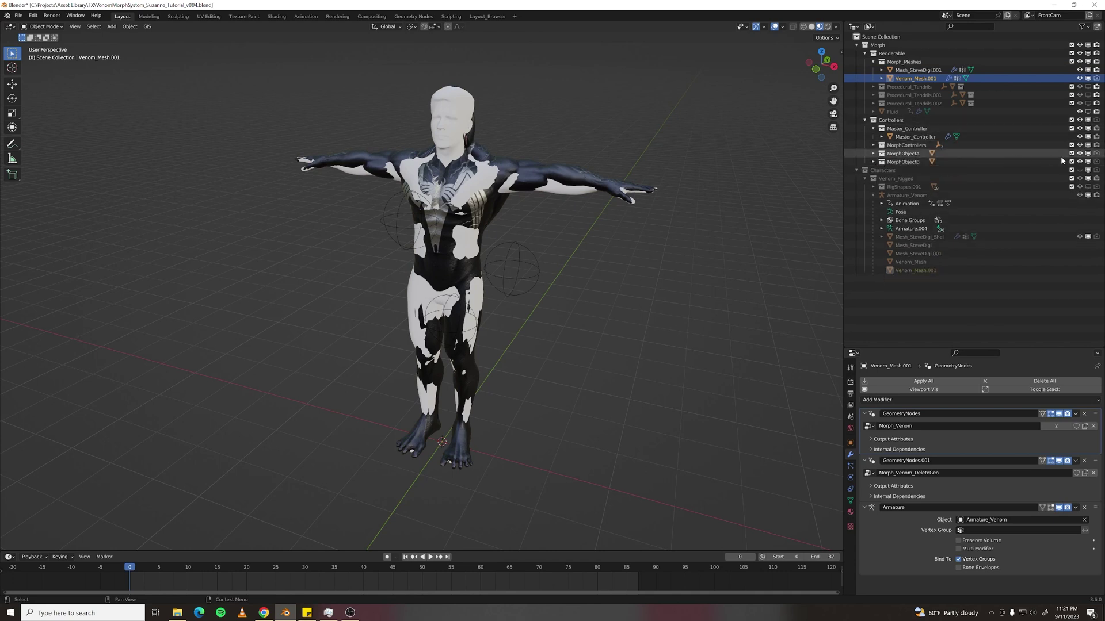
click(1079, 153)
click(1080, 162)
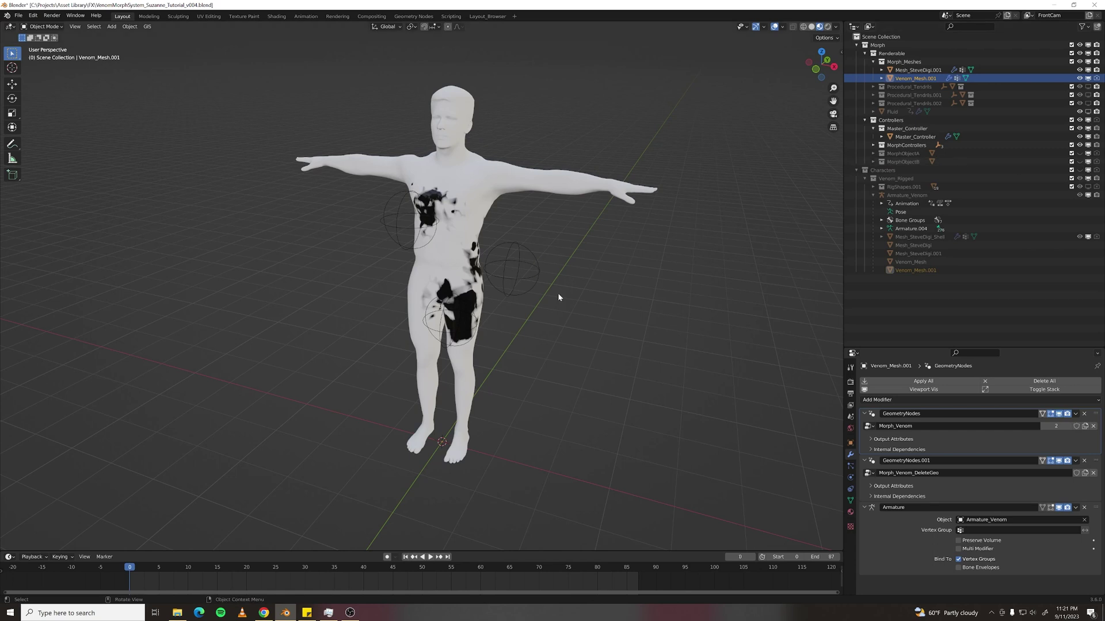
mouse_move(548, 288)
middle_down()
mouse_move(533, 284)
mouse_move(539, 300)
middle_up()
scroll(539, 299, up, 2)
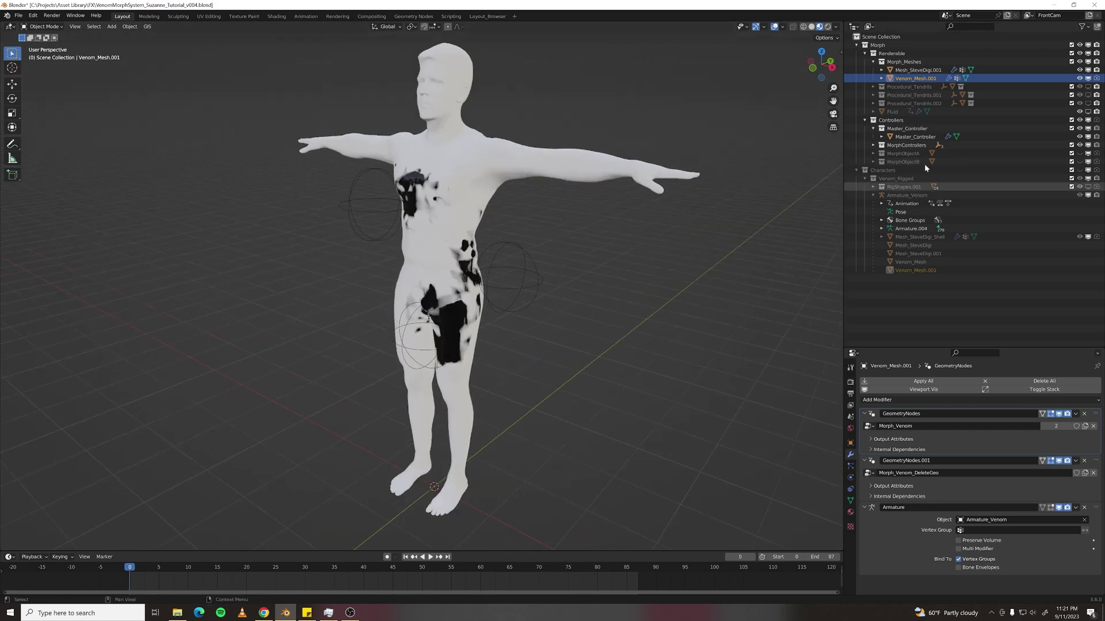
Try Master_Controller's Growth at 0.5, settle on 0.3, and show the Fluid mesh.
click(912, 137)
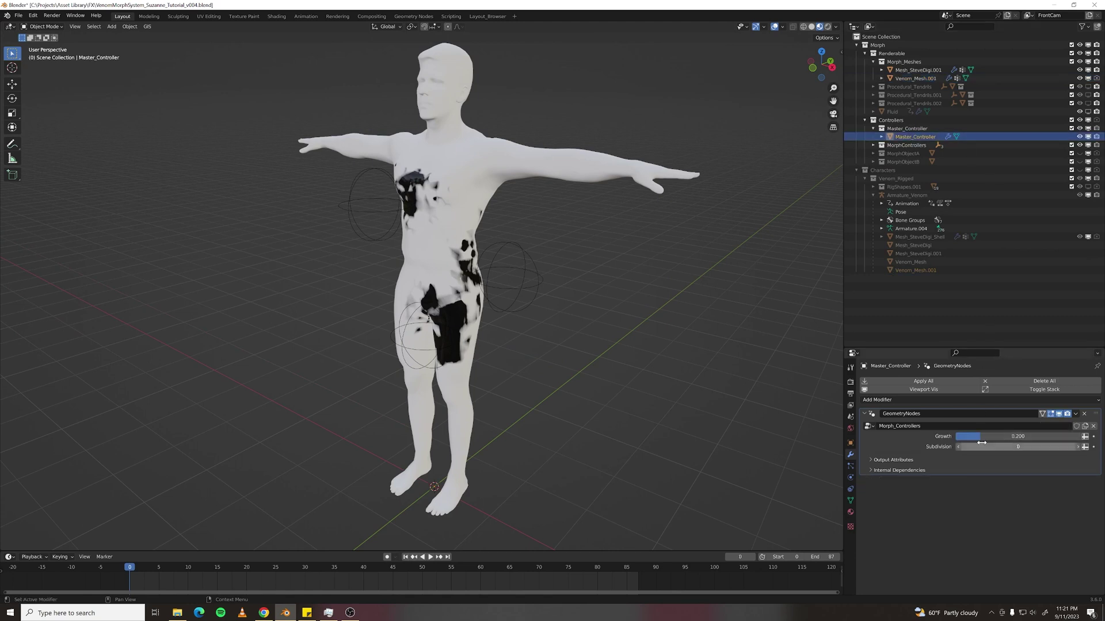
click(1018, 436)
key(BackSpace)
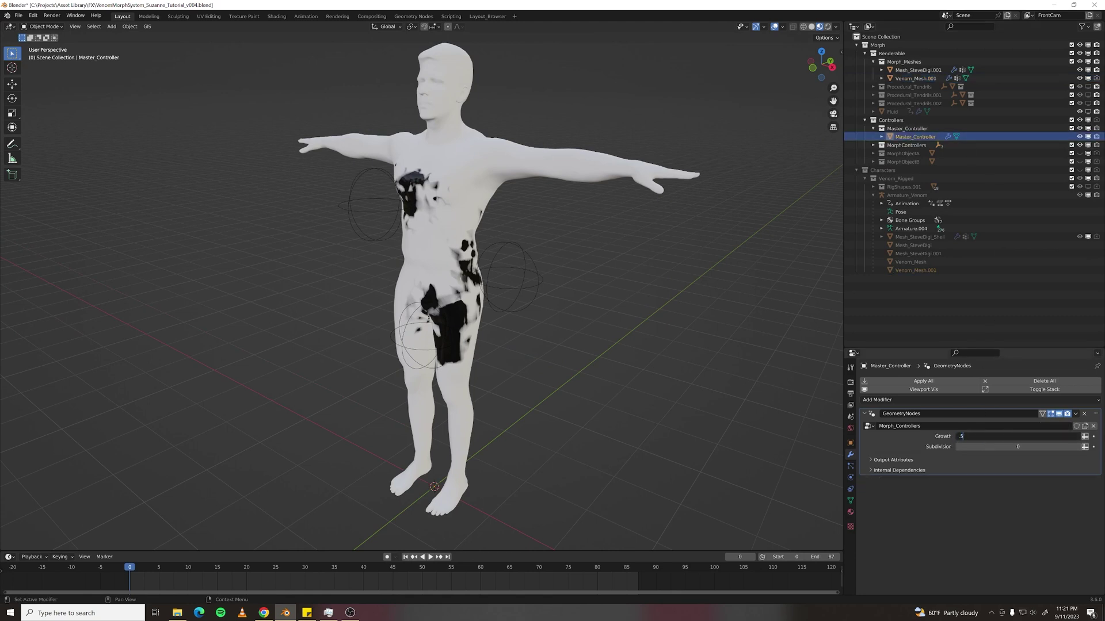
text(.5)
key(Return)
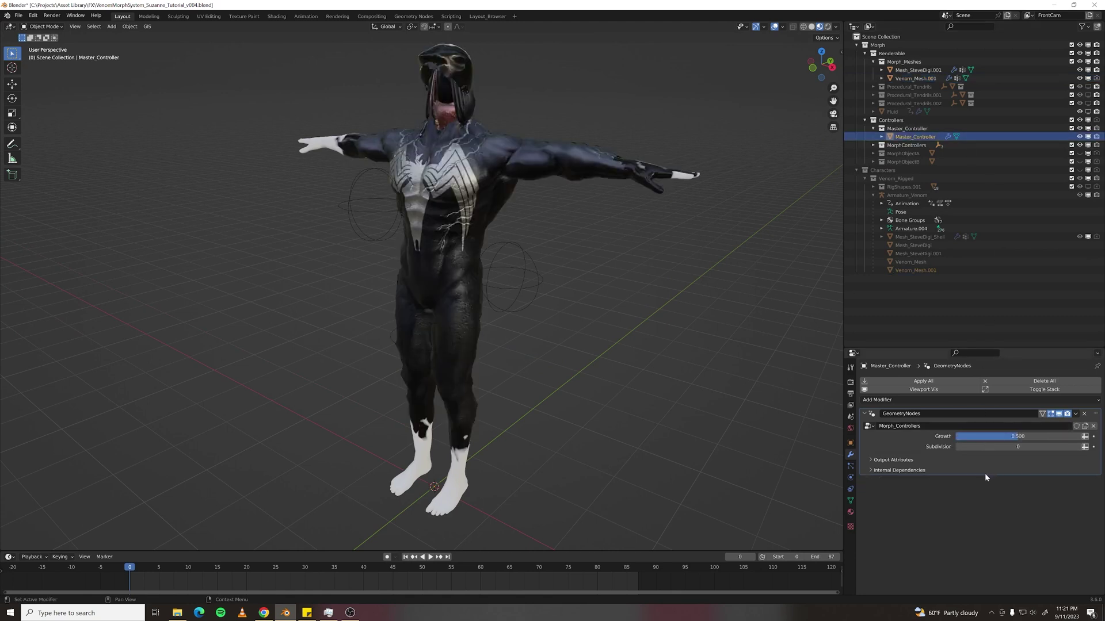
click(1009, 436)
key(BackSpace)
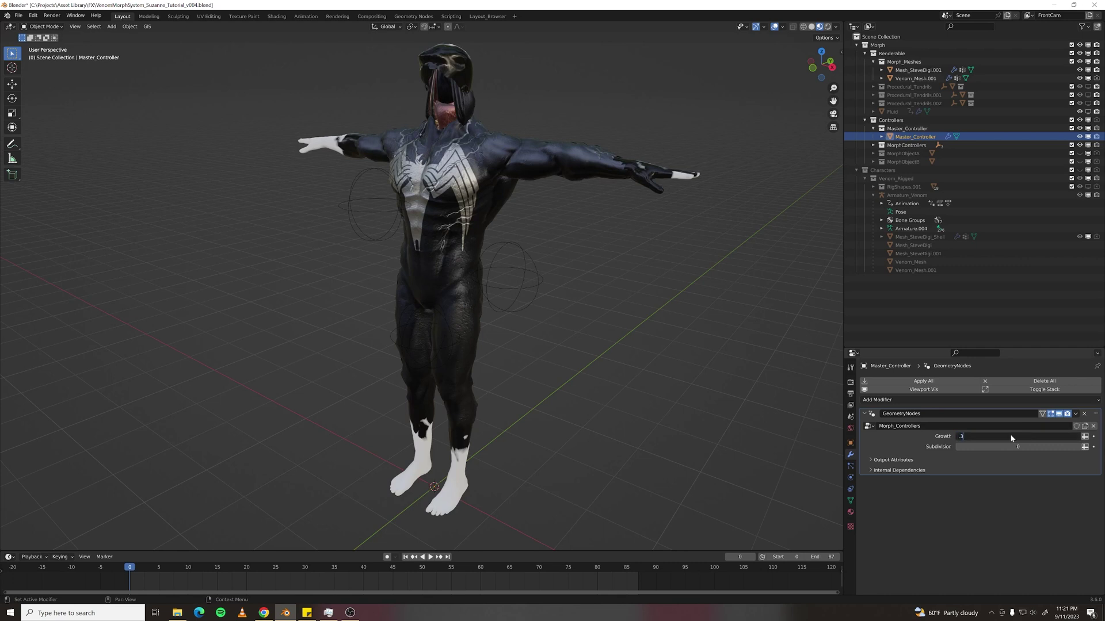
text(.3)
key(Return)
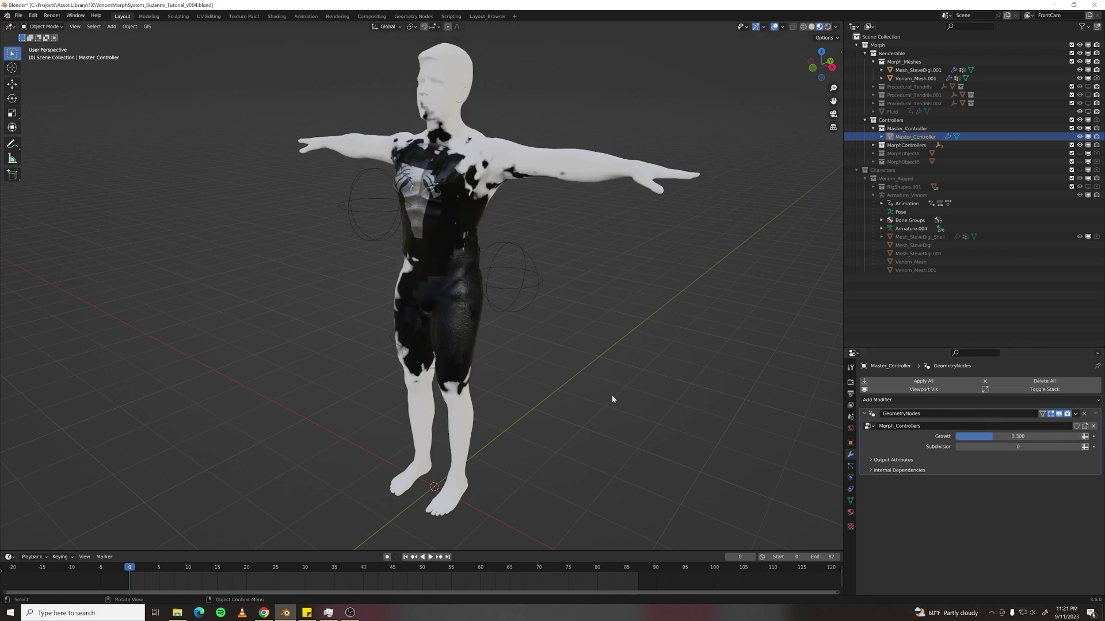
middle_drag(612, 399, 673, 186)
scroll(673, 186, up, 2)
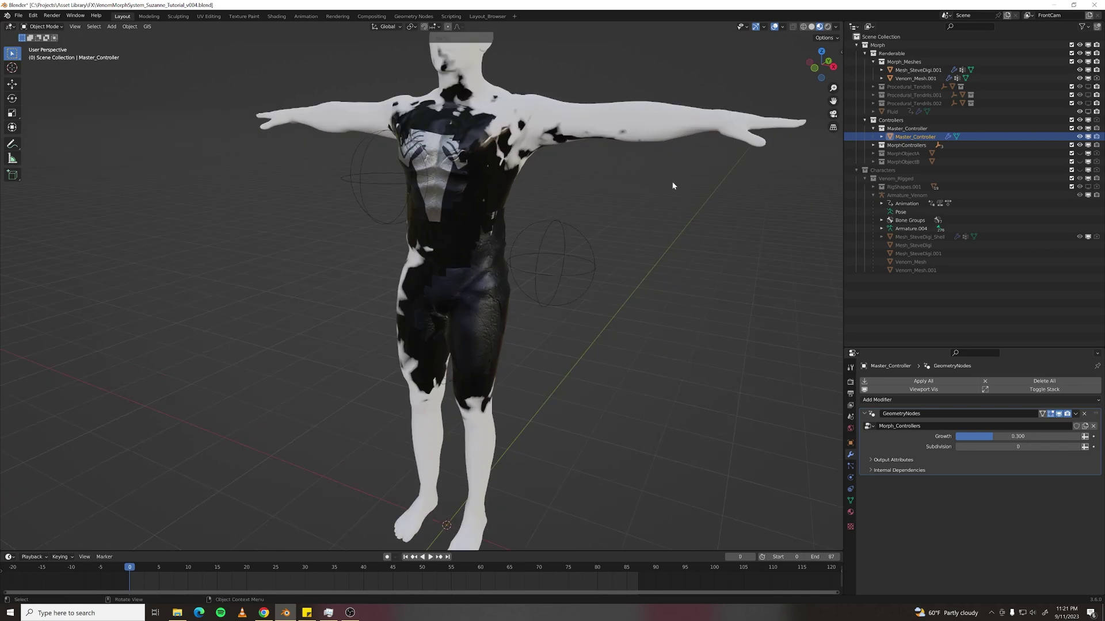
click(1087, 111)
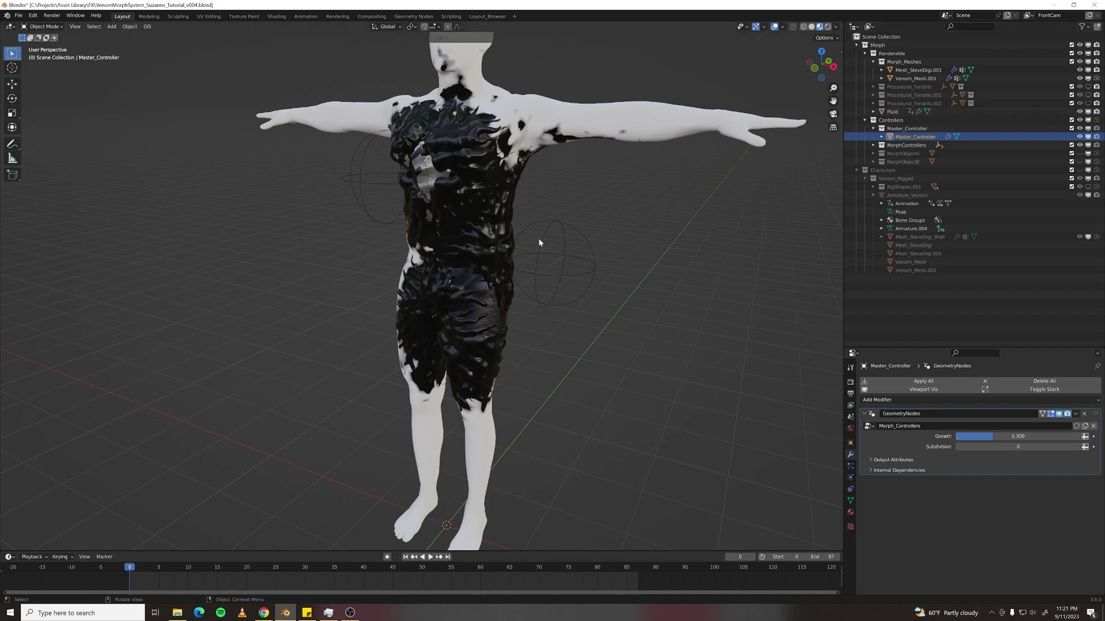
Show Procedural_Tendrils, Procedural_Tendrils.001 and Procedural_Tendrils.002 in the viewport.
middle_drag(538, 227, 588, 203)
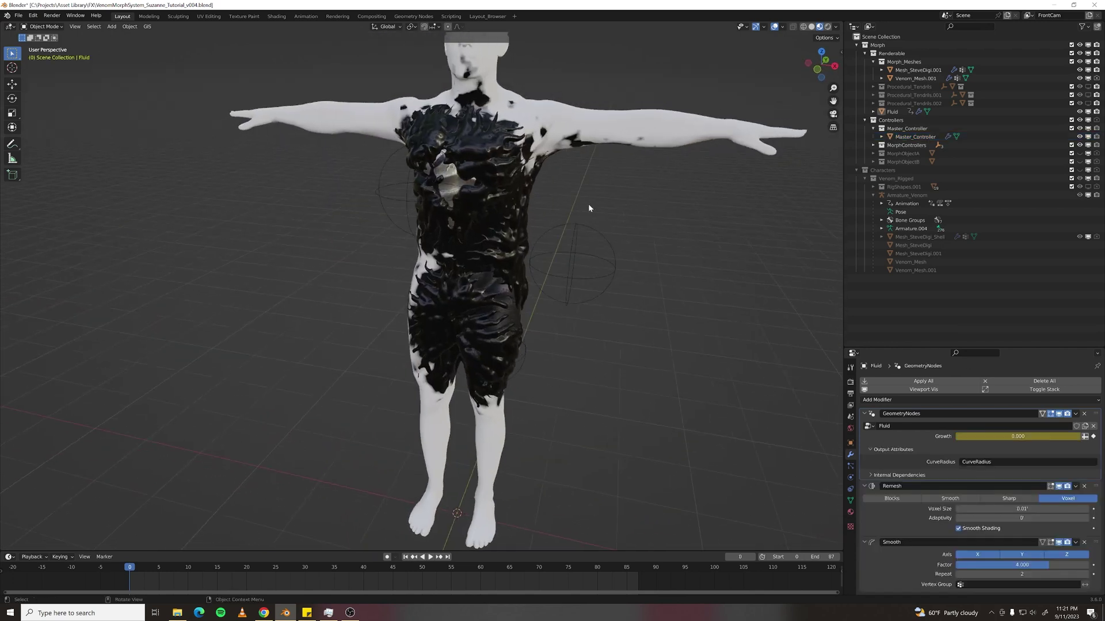
click(1088, 86)
click(1087, 95)
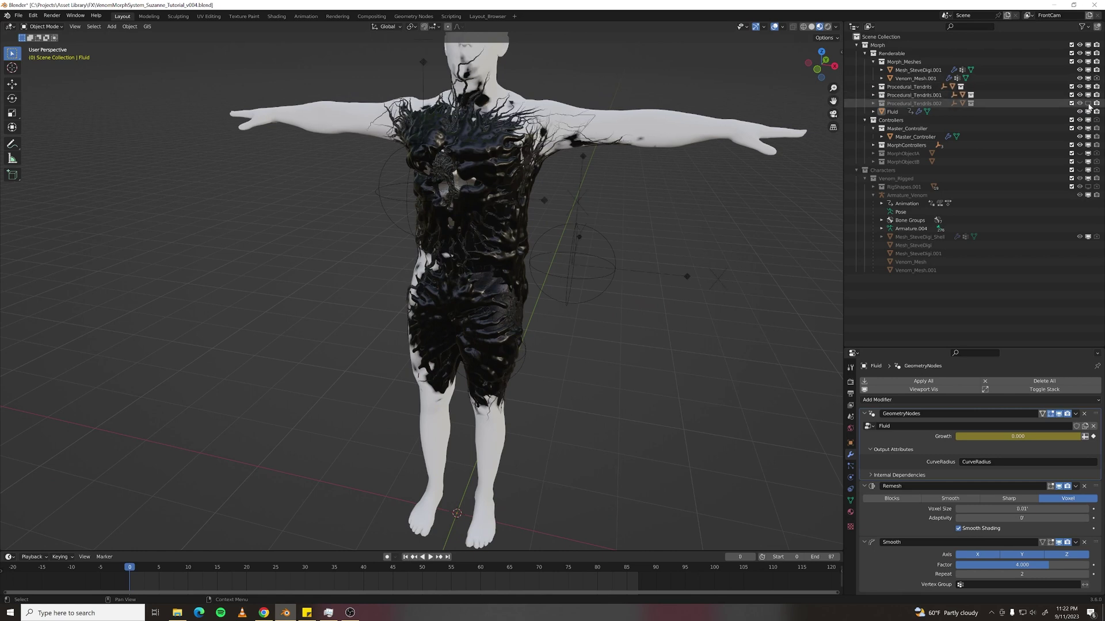
click(1088, 103)
Inspect the venom-coated figure from several angles and play the walk animation.
mouse_move(627, 309)
middle_down()
mouse_move(648, 294)
mouse_move(727, 301)
mouse_move(788, 288)
mouse_move(593, 306)
mouse_move(626, 303)
middle_up()
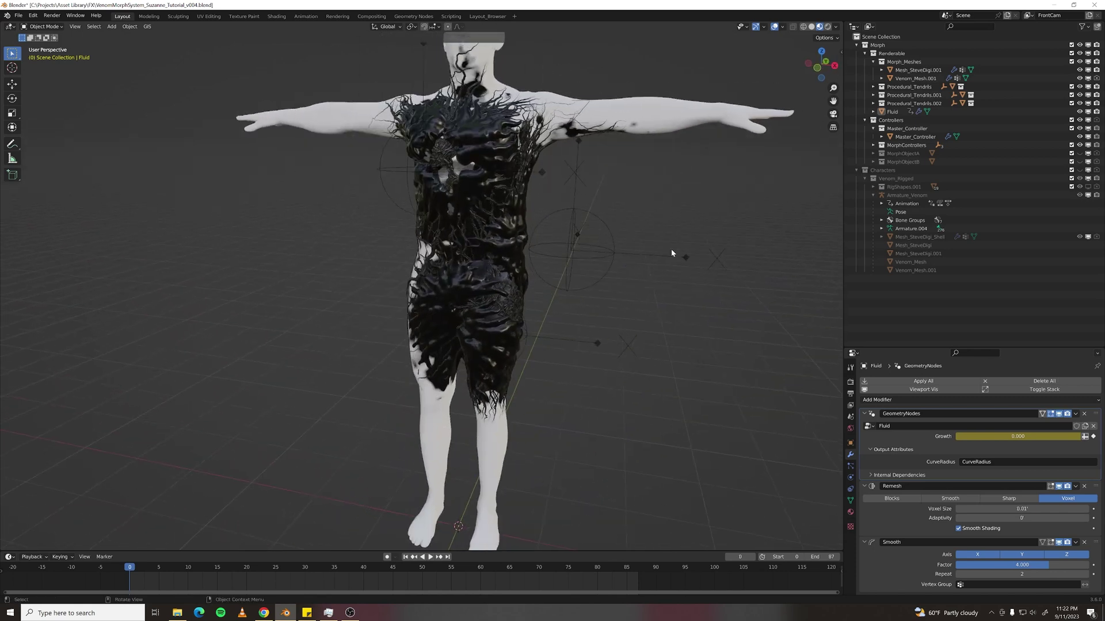
scroll(671, 252, up, 2)
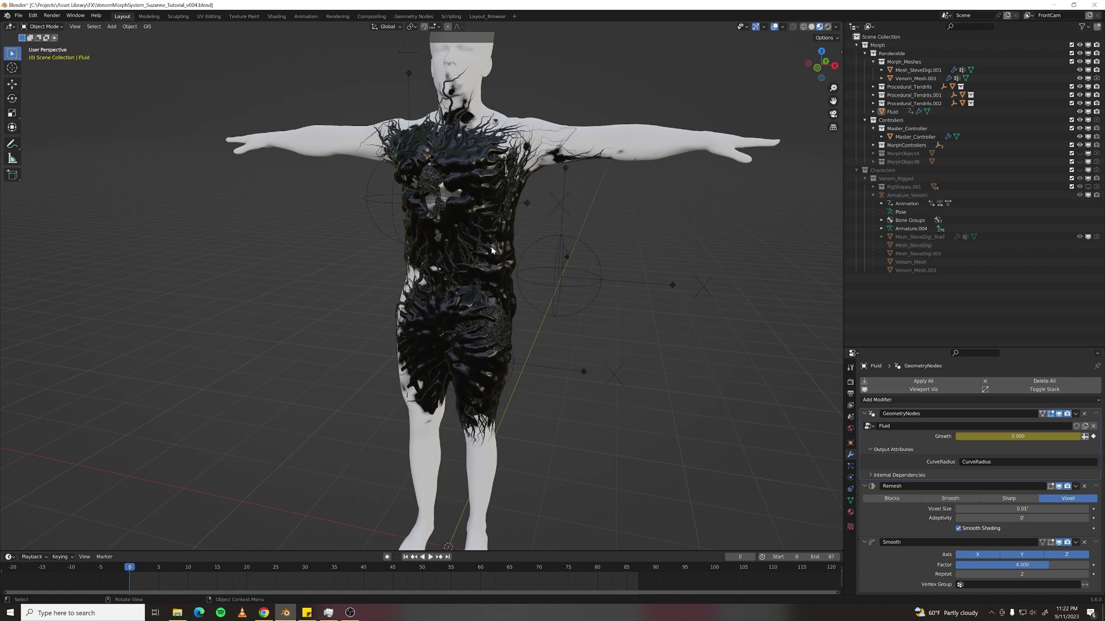
mouse_move(492, 250)
middle_down()
mouse_move(458, 247)
mouse_move(483, 249)
middle_up()
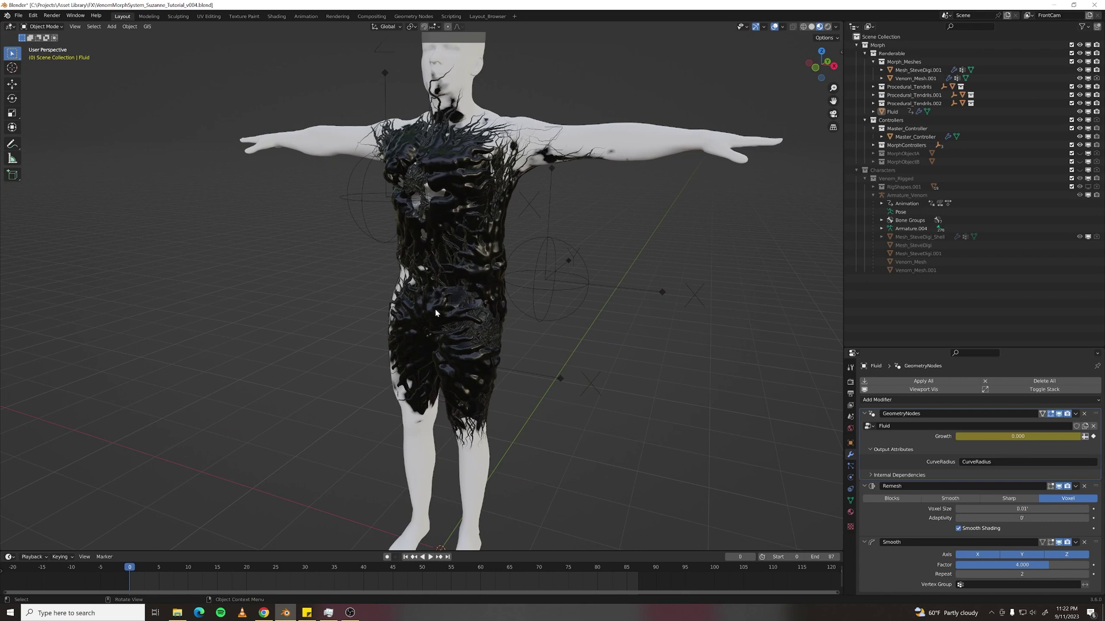
middle_drag(533, 323, 535, 345)
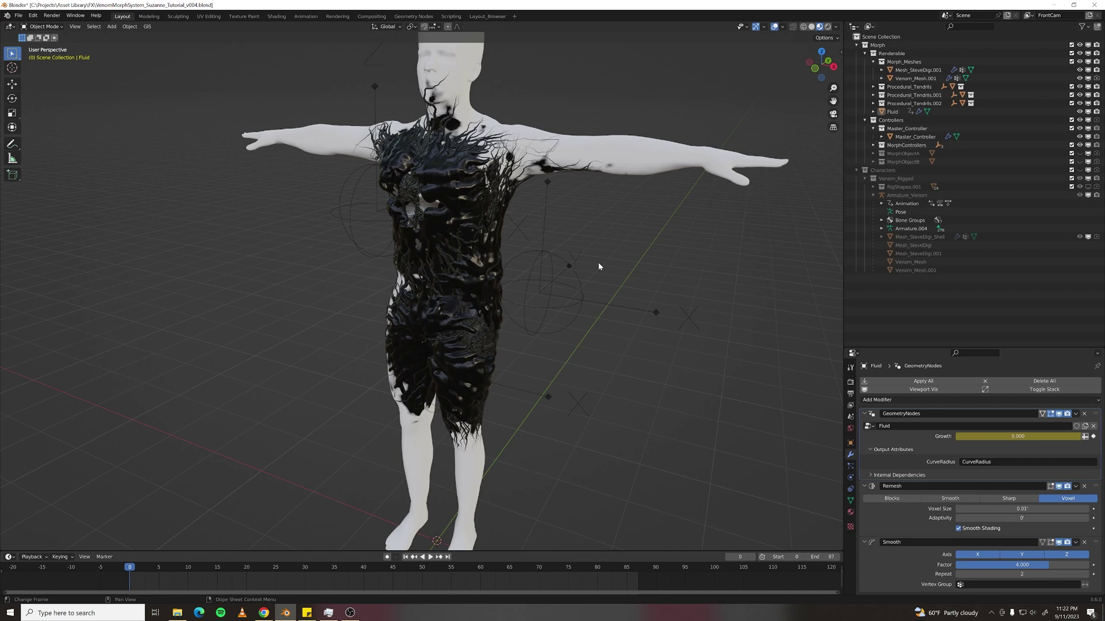
key(space)
key(space)
scroll(369, 322, down, 6)
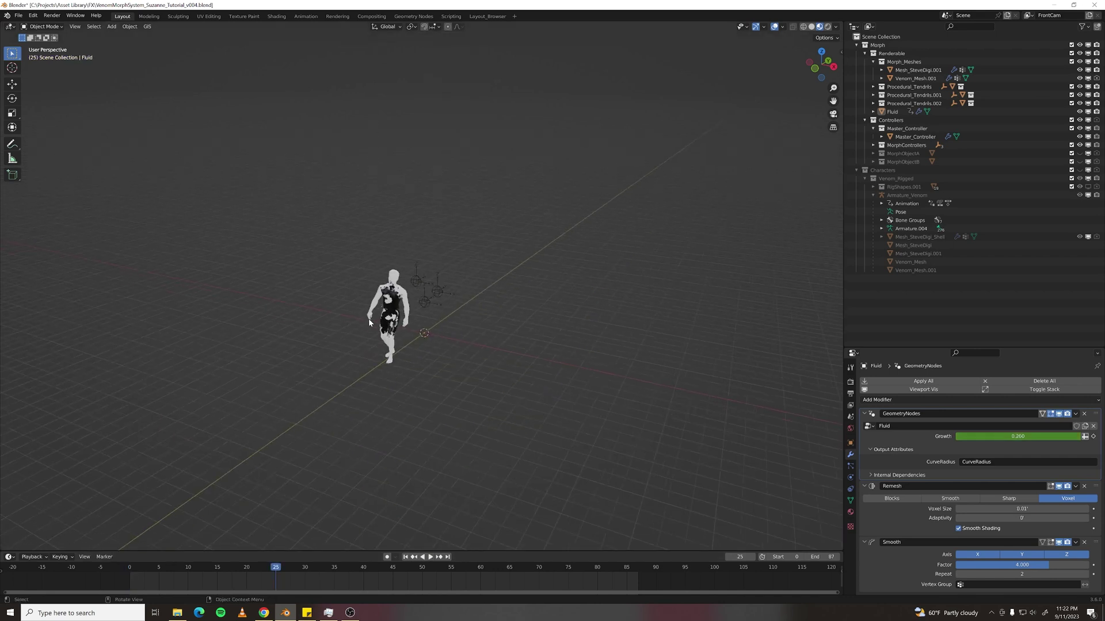
scroll(362, 340, up, 5)
middle_drag(347, 372, 372, 305)
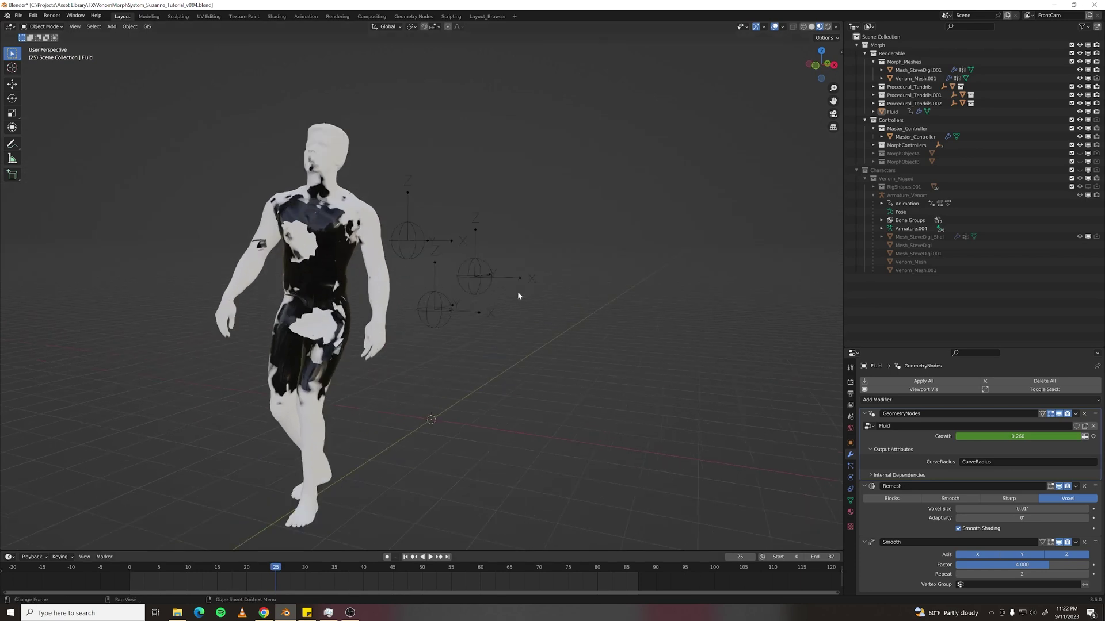
key(shift+Left)
key(space)
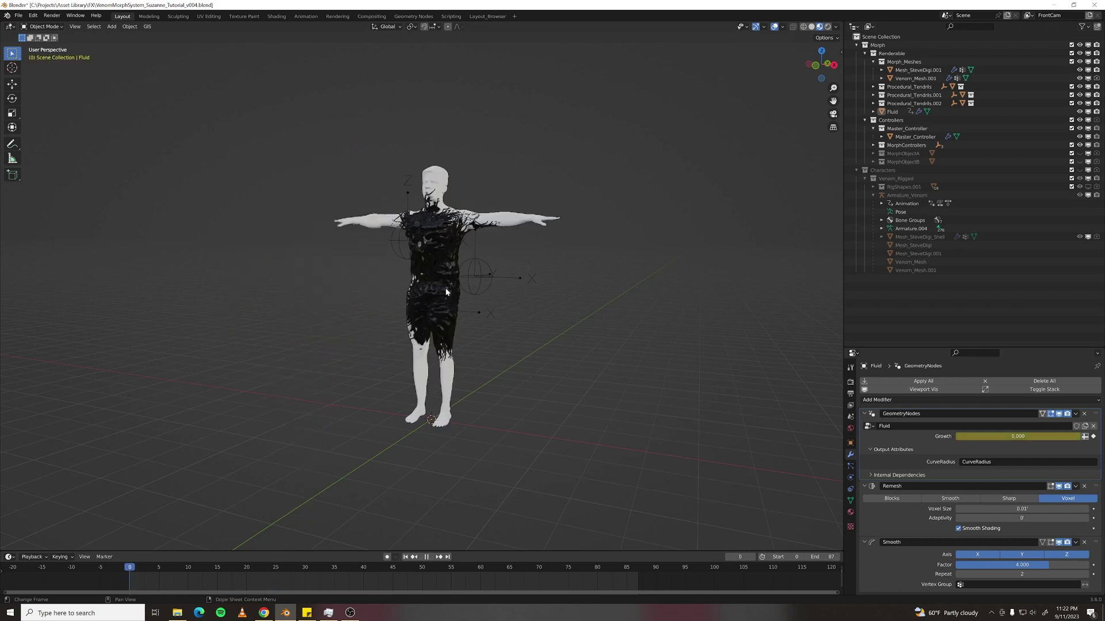
key(space)
scroll(460, 291, up, 5)
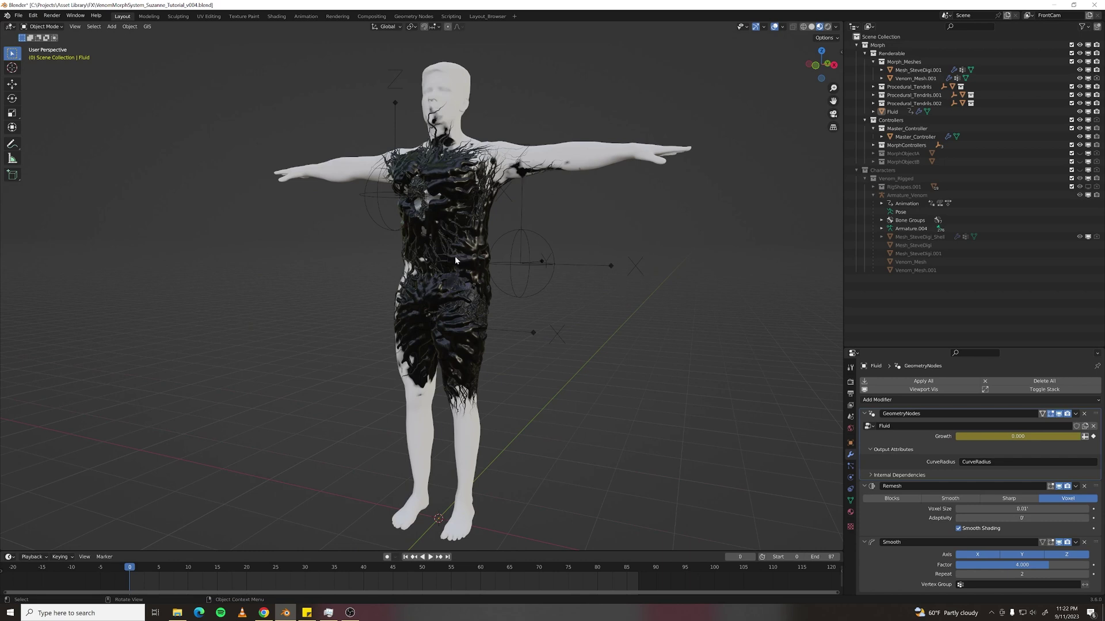
Turn off Armature.002's viewport deformation on Mesh_SteveDigi inside MorphObjectA.
click(912, 154)
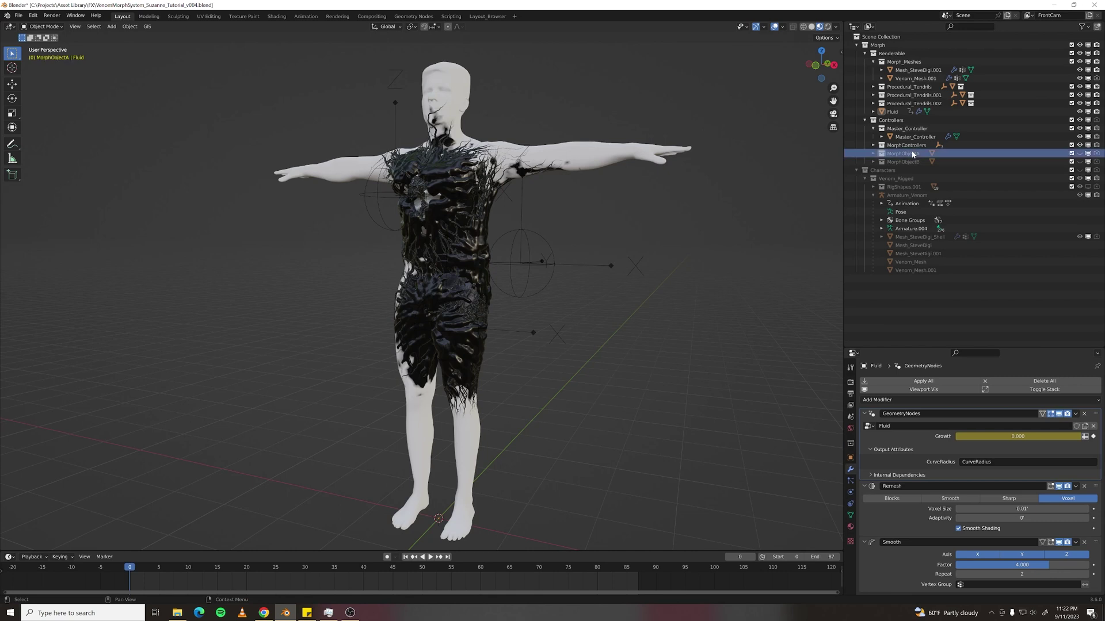
click(873, 154)
click(906, 162)
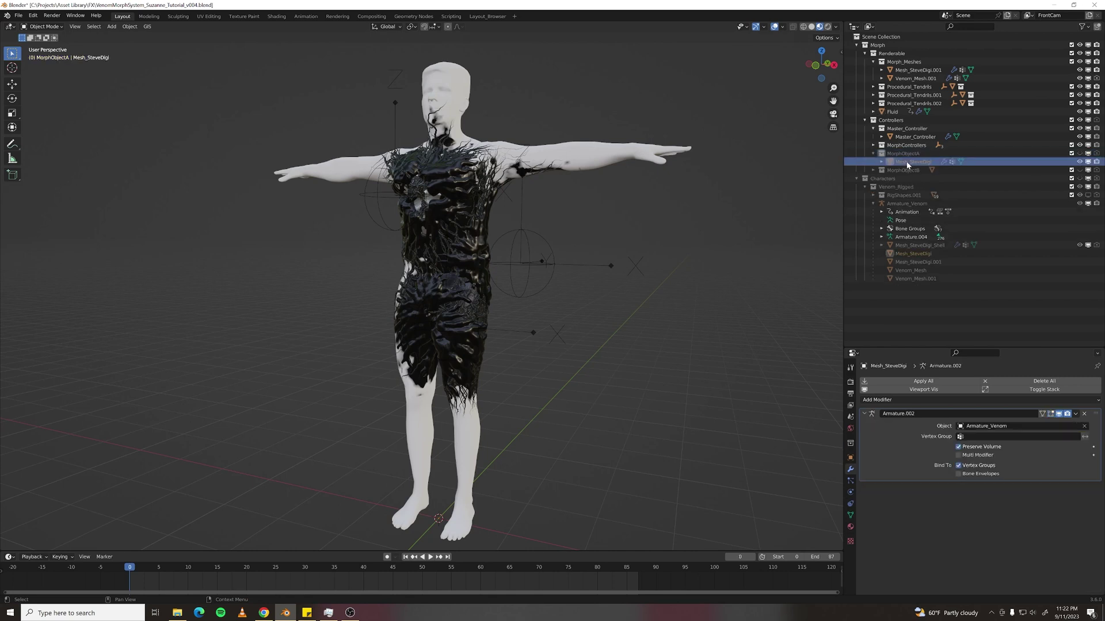
click(1068, 414)
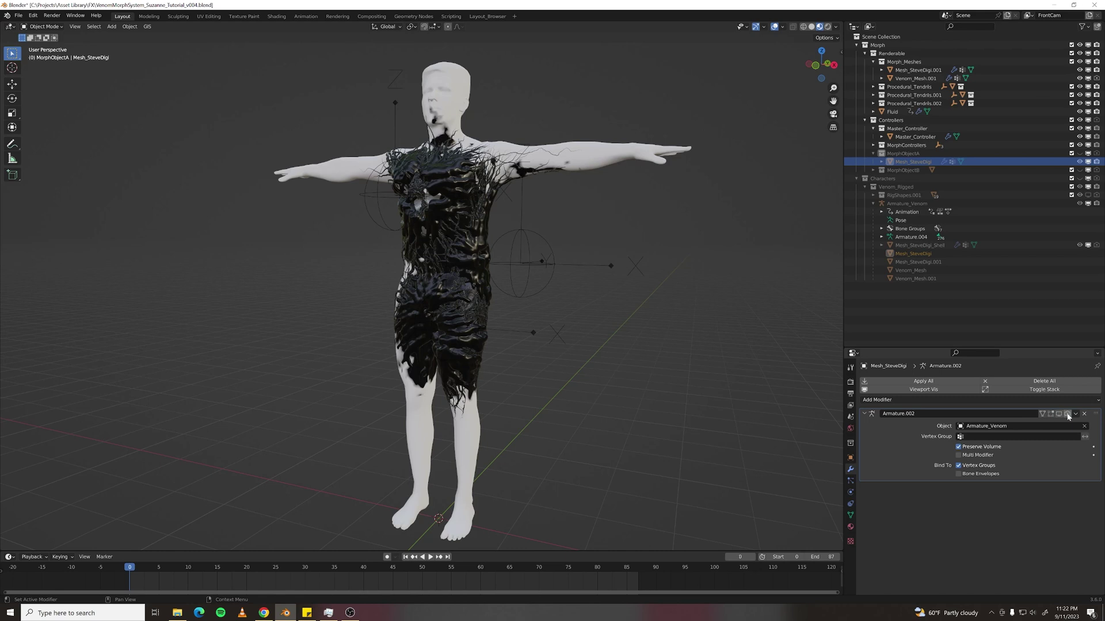
Select Venom_Mesh inside MorphObjectB and jump ahead to frame 24.
click(874, 170)
click(907, 179)
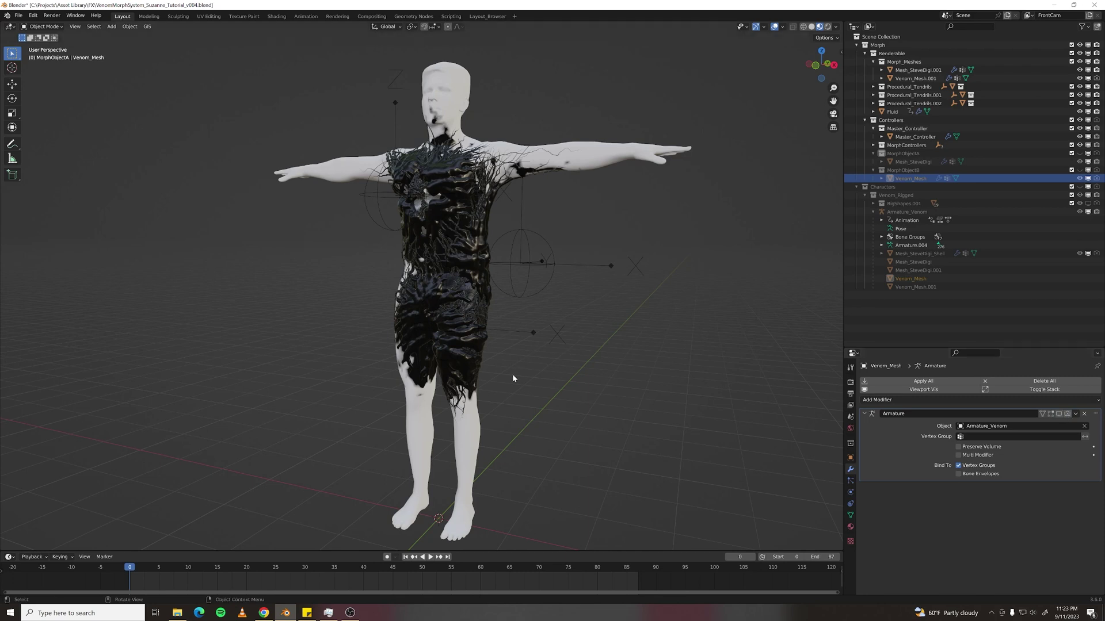
scroll(509, 391, down, 4)
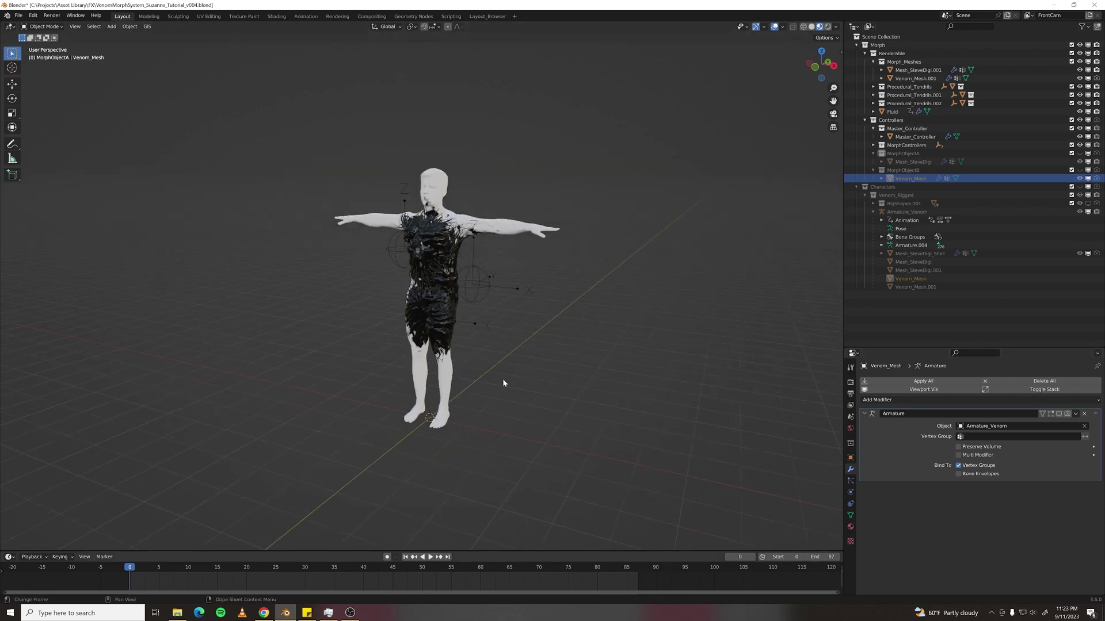
key(Up)
Select the Fluid mesh and save the project as VenomMorphSystem_Suzanne_Tutorial_v004.blend.
mouse_move(475, 359)
middle_down()
mouse_move(353, 365)
mouse_move(465, 359)
middle_up()
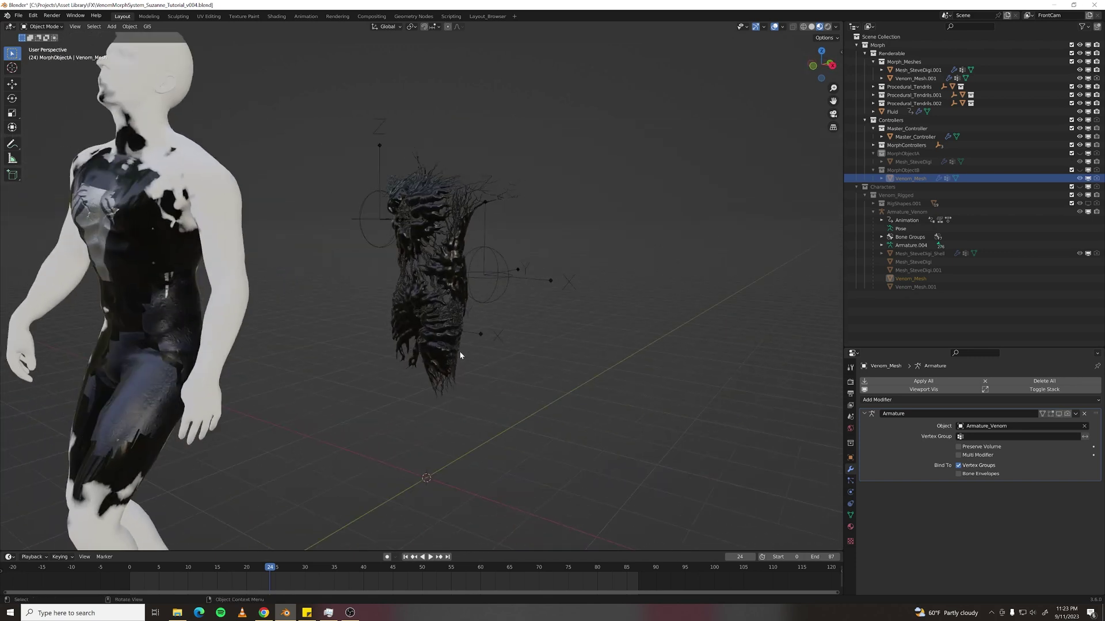
scroll(460, 353, down, 1)
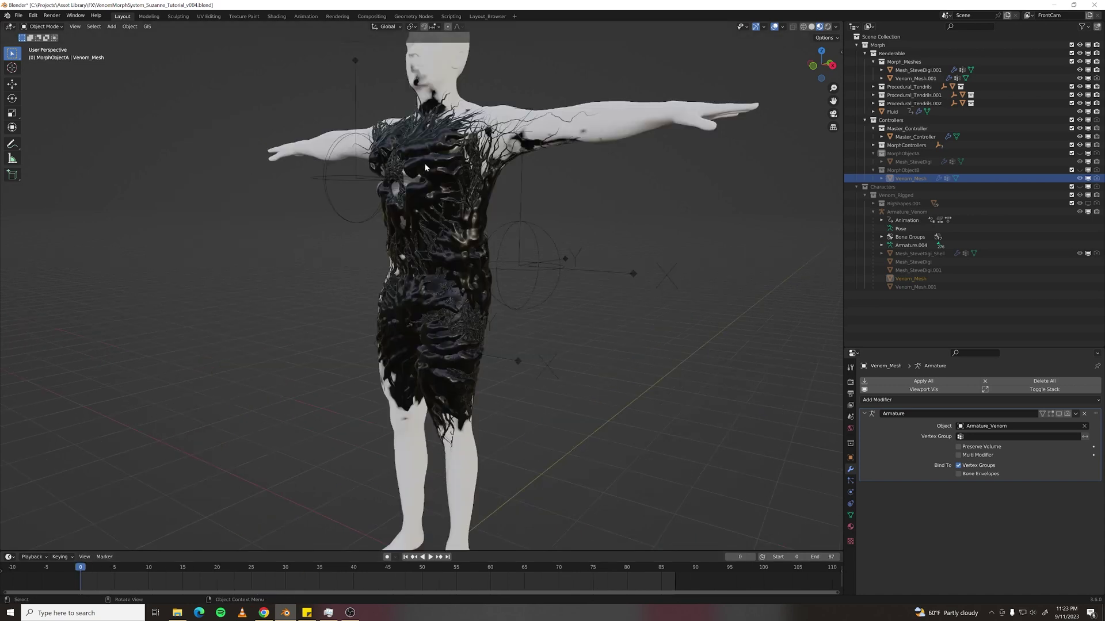
click(420, 149)
key(ctrl+s)
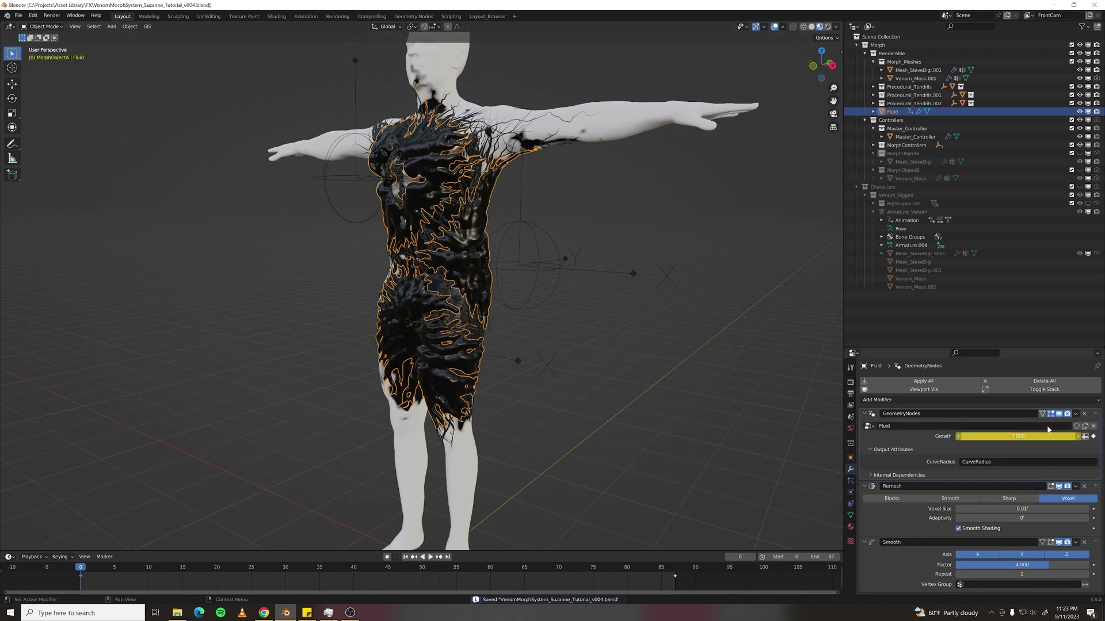
Add a Mesh Deform to Fluid above Remesh, using Mesh_SteveDigi_Shell as cage, and bind it.
click(1059, 398)
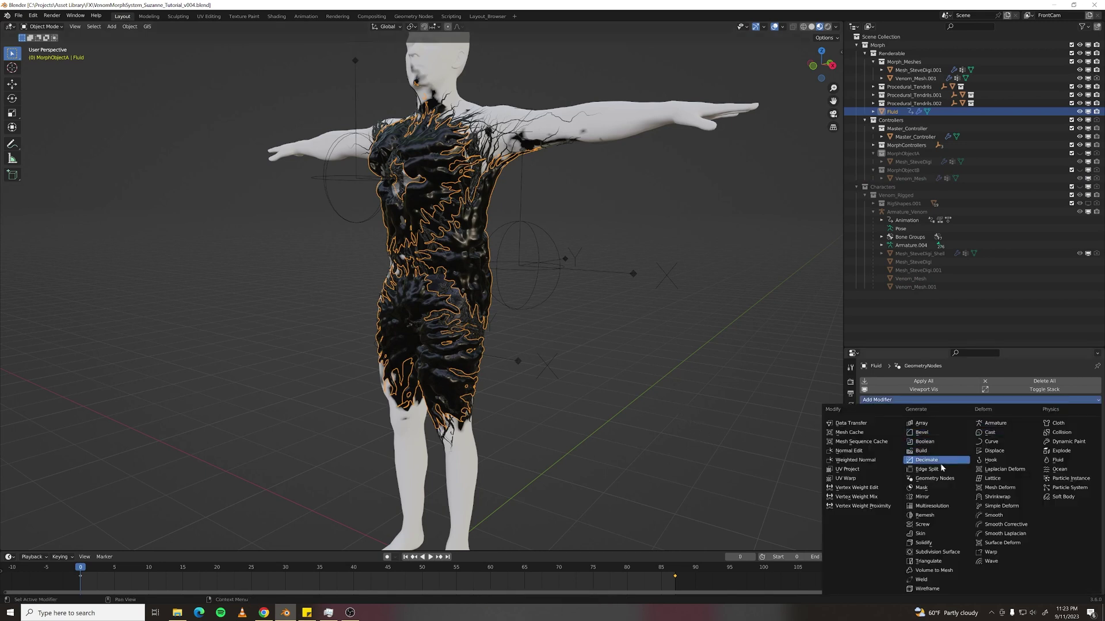
click(1000, 488)
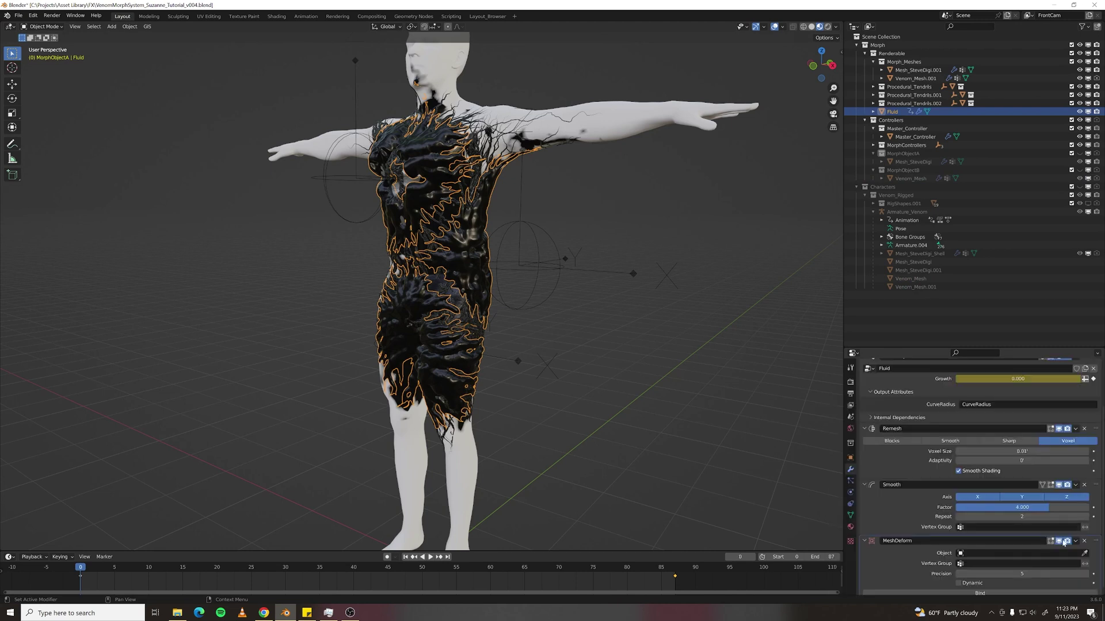
drag(1096, 543, 1084, 421)
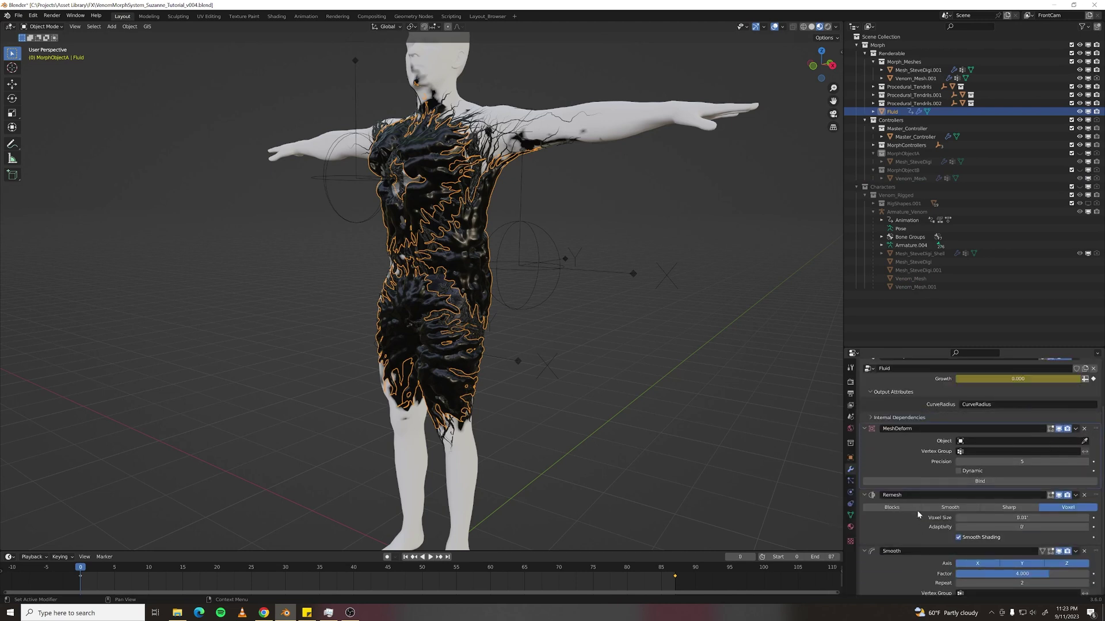
scroll(896, 462, up, 1)
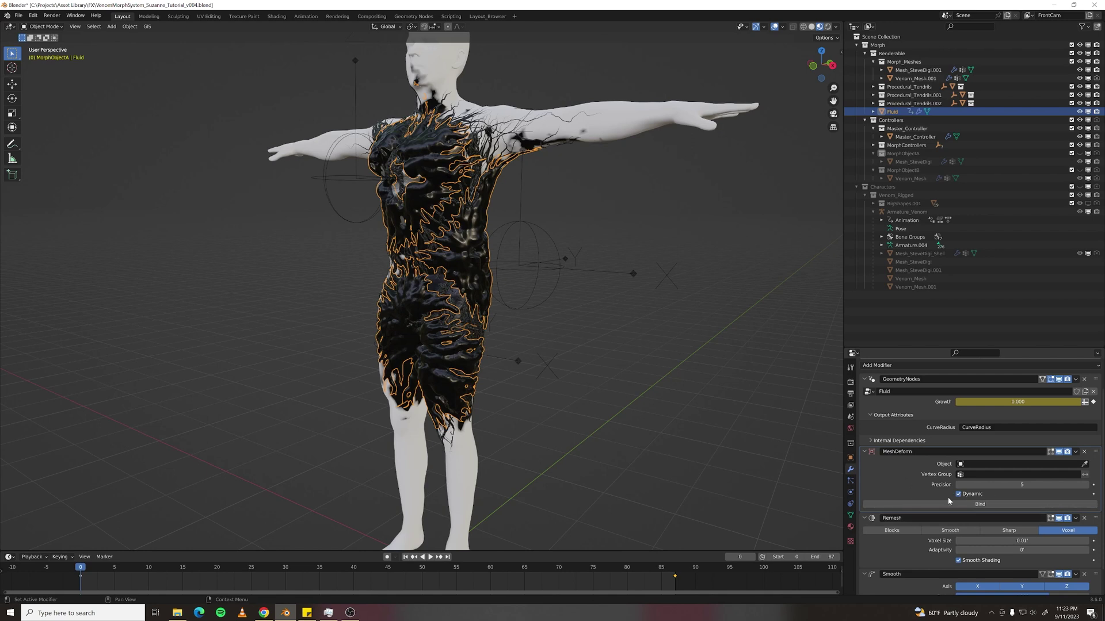
click(1085, 464)
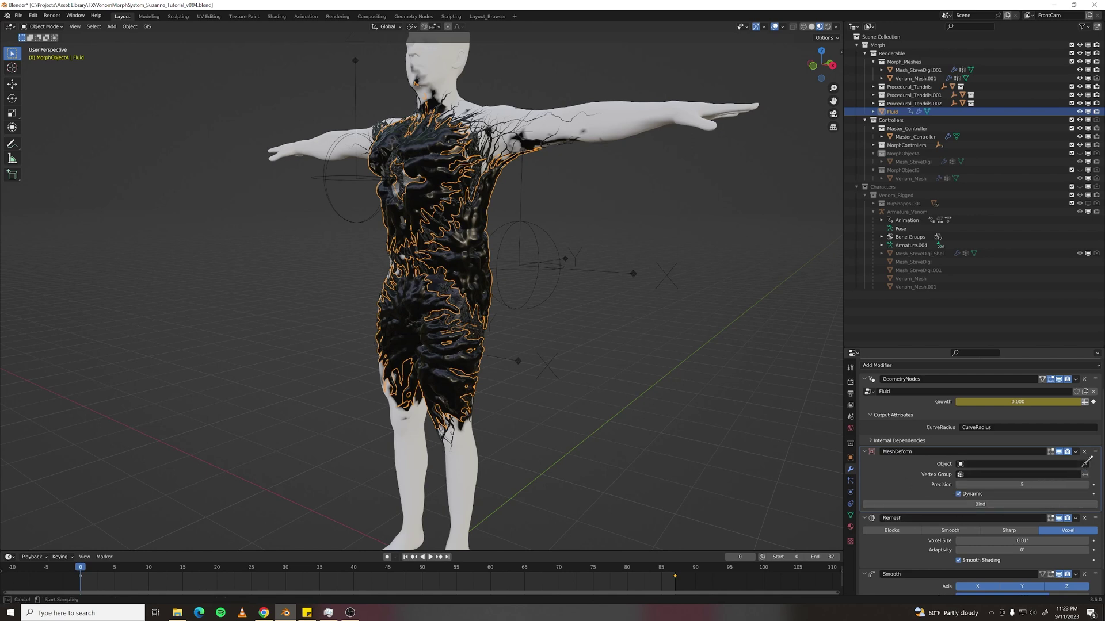
click(921, 256)
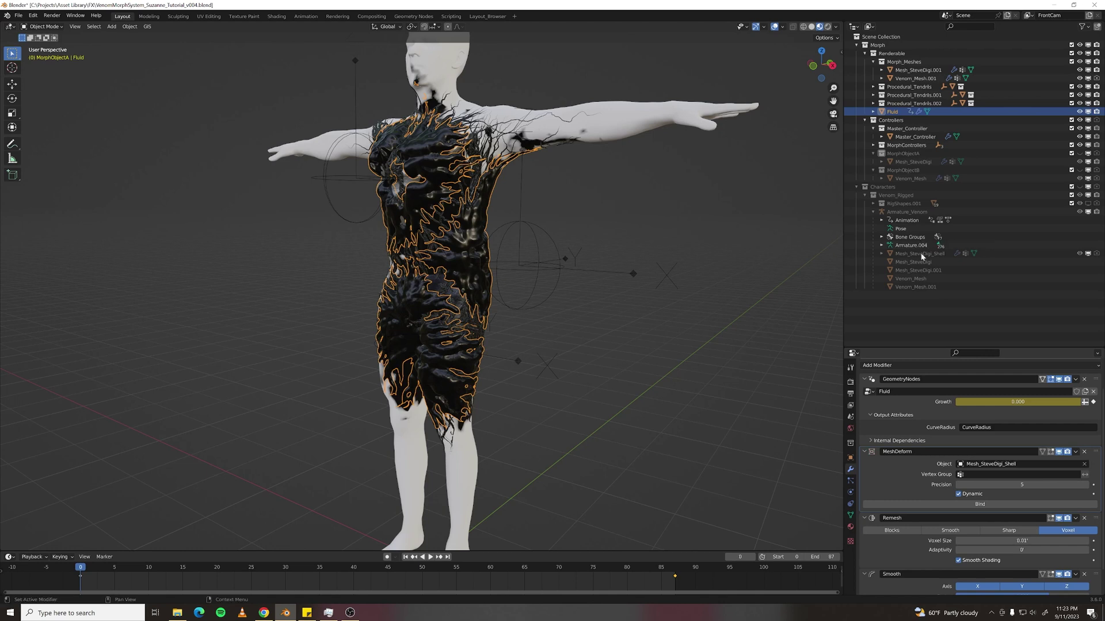
click(960, 504)
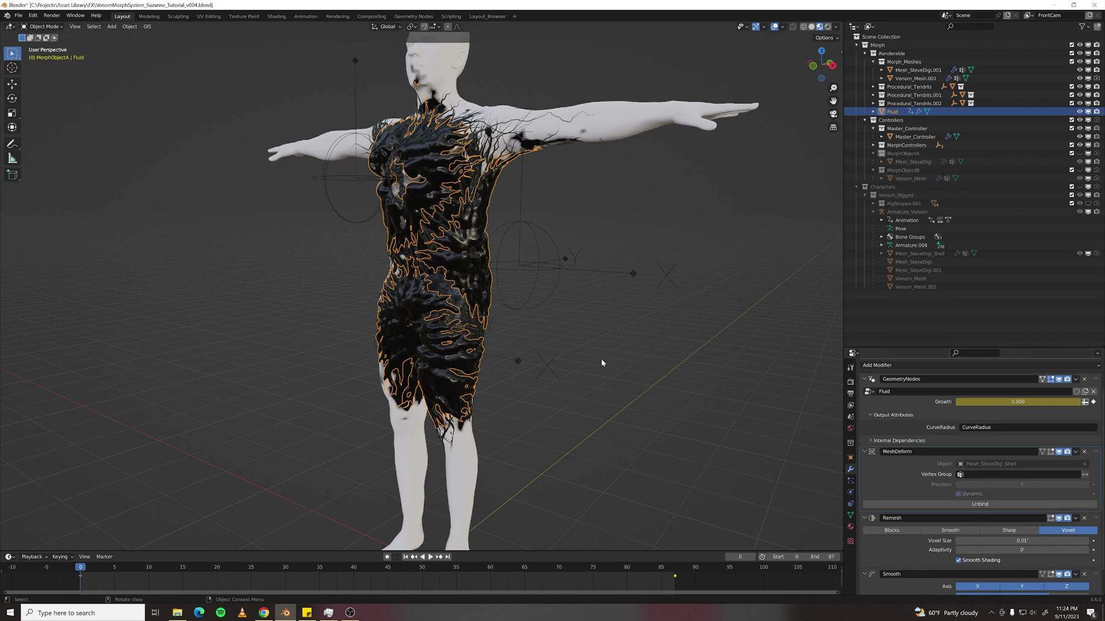
Play the walk animation and stop it at frame 30.
scroll(553, 368, down, 2)
middle_drag(461, 439, 474, 443)
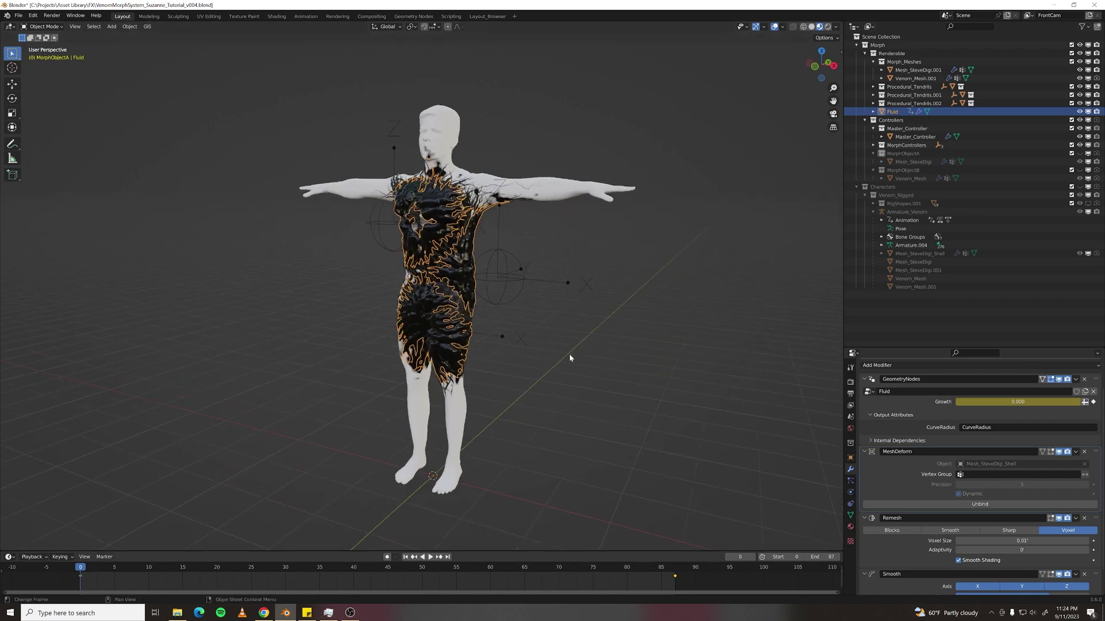
key(space)
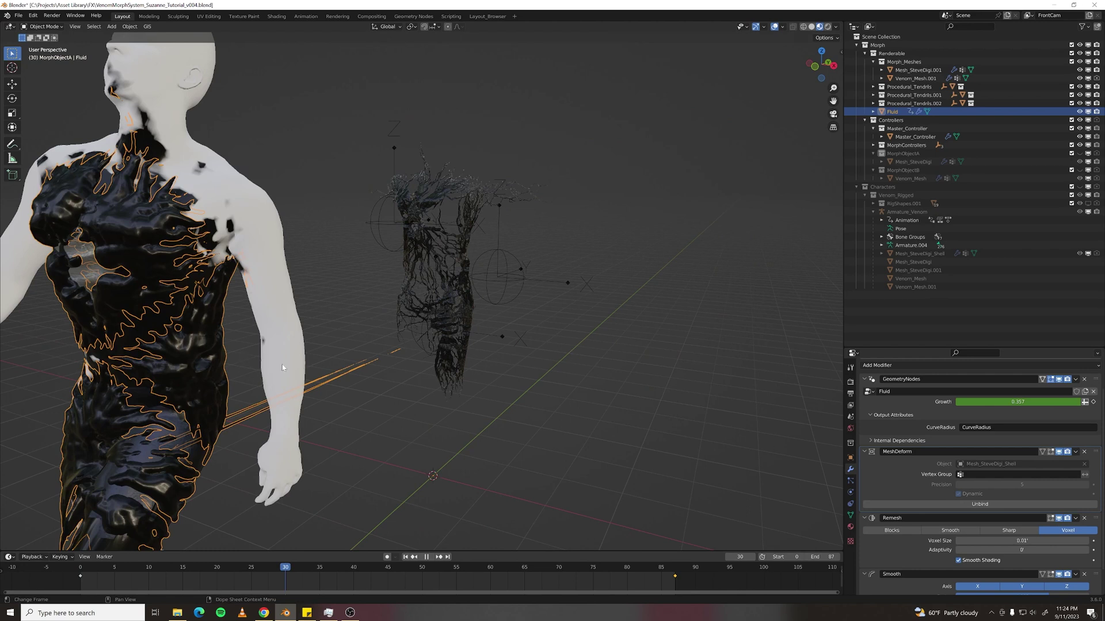
key(space)
scroll(236, 378, down, 3)
Deselect and orbit around the figure to inspect the fluid, then replay from frame 0.
middle_drag(312, 345, 478, 354)
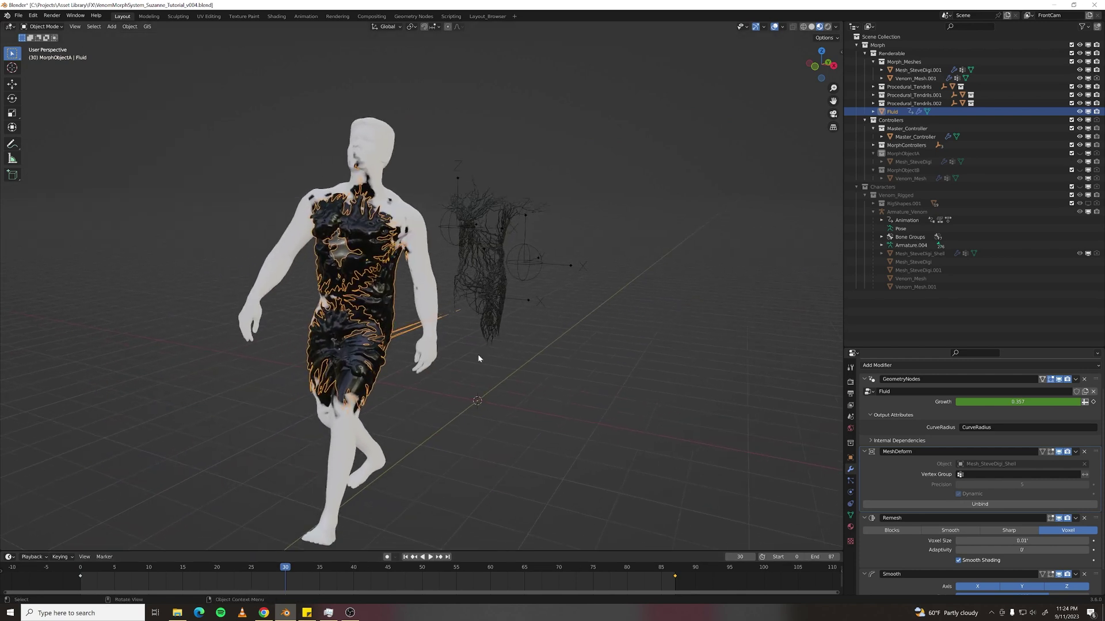
click(406, 345)
middle_drag(404, 349, 263, 367)
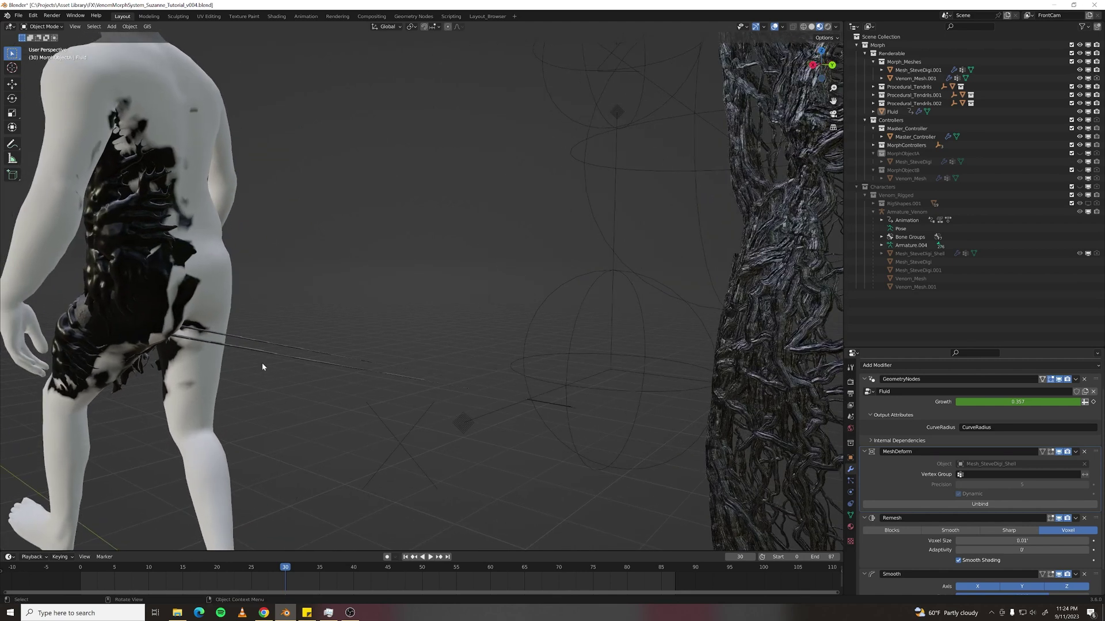
middle_drag(381, 377, 423, 349)
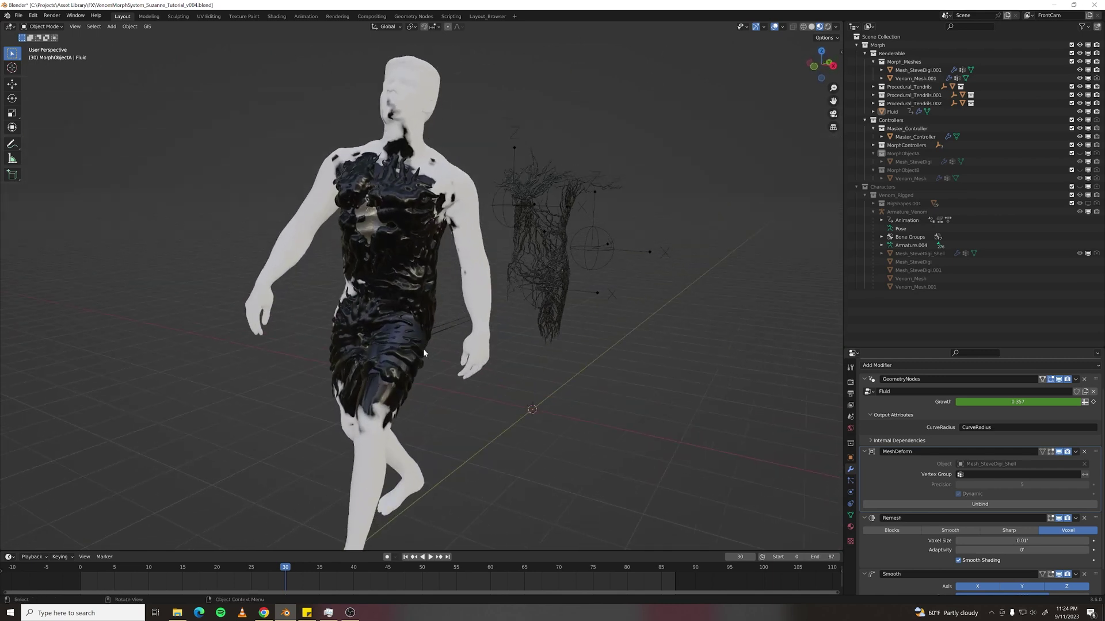
key(shift+Left)
key(space)
key(space)
Select the GeoNodes_TendrilsSpawn.001 tendrils and enlarge the modifier properties area.
middle_drag(460, 307, 414, 163)
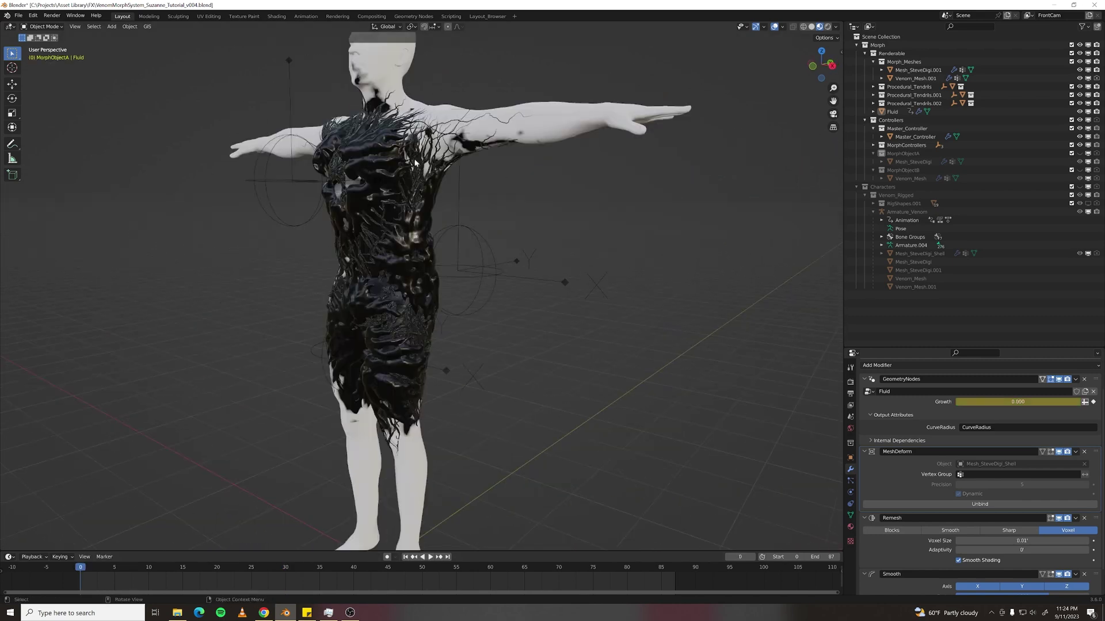
click(411, 139)
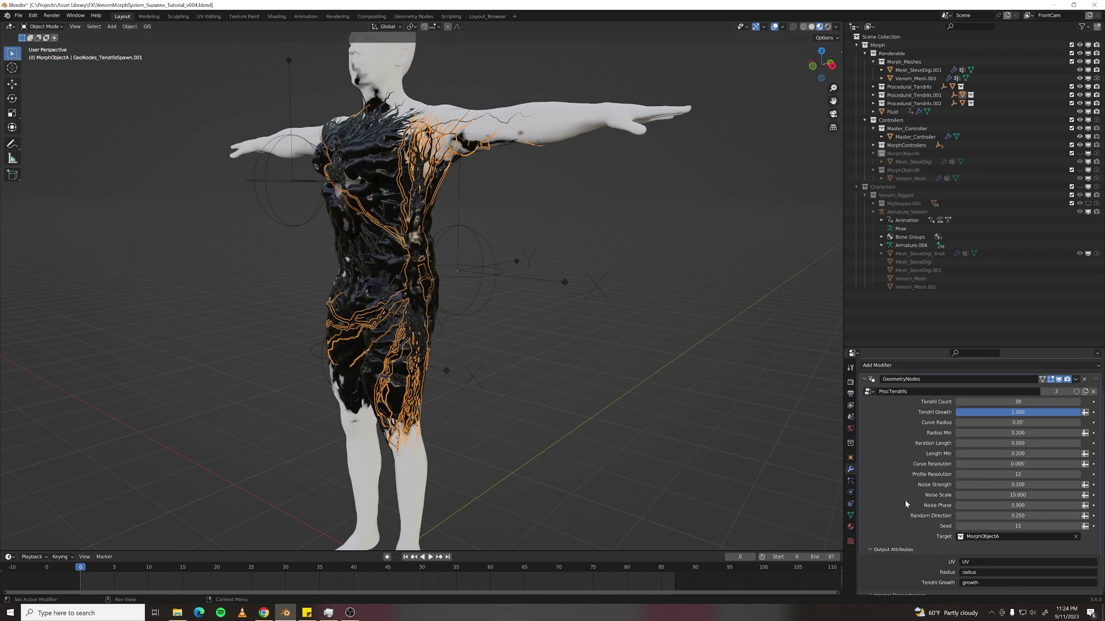
scroll(900, 497, down, 1)
drag(1005, 349, 1008, 203)
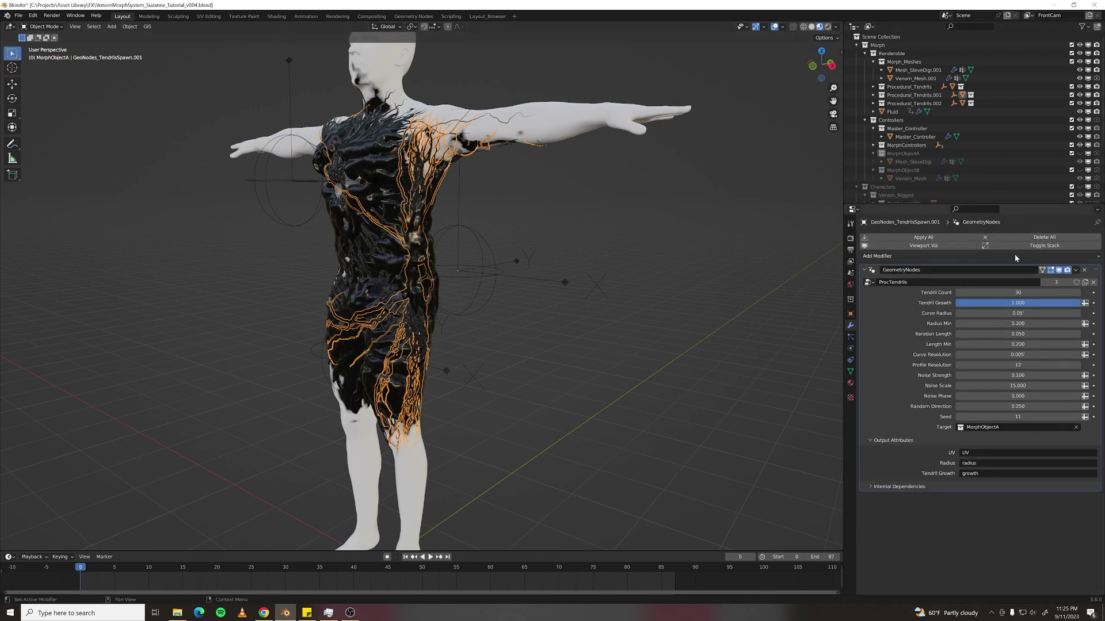
Add a dynamic Mesh Deform with cage Mesh_SteveDigi_Shell to the tendrils and bind it.
click(1016, 256)
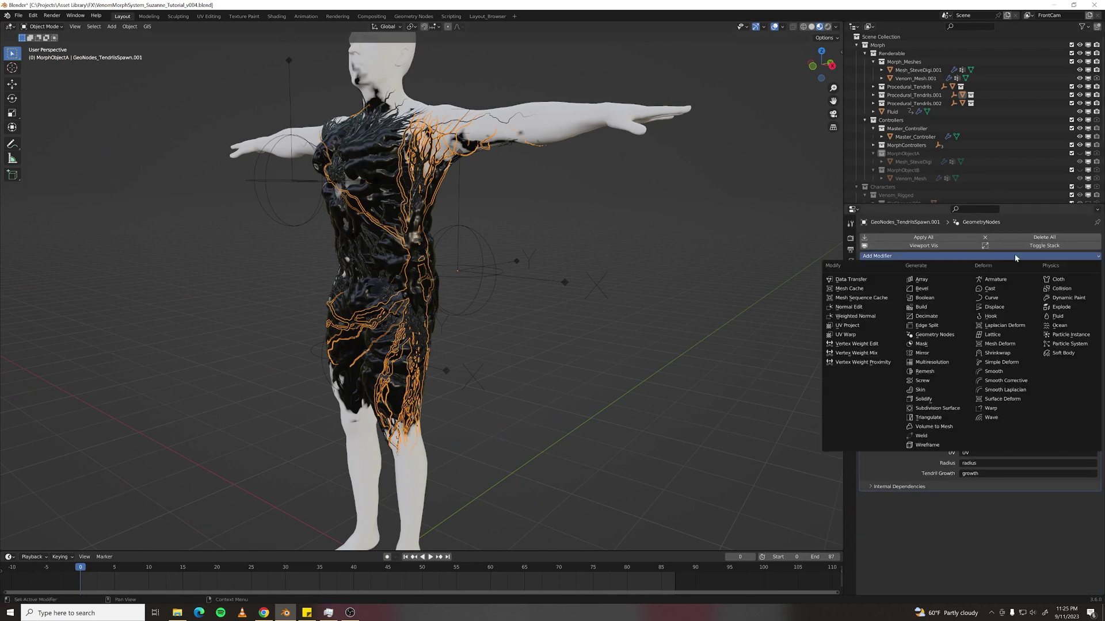
click(992, 345)
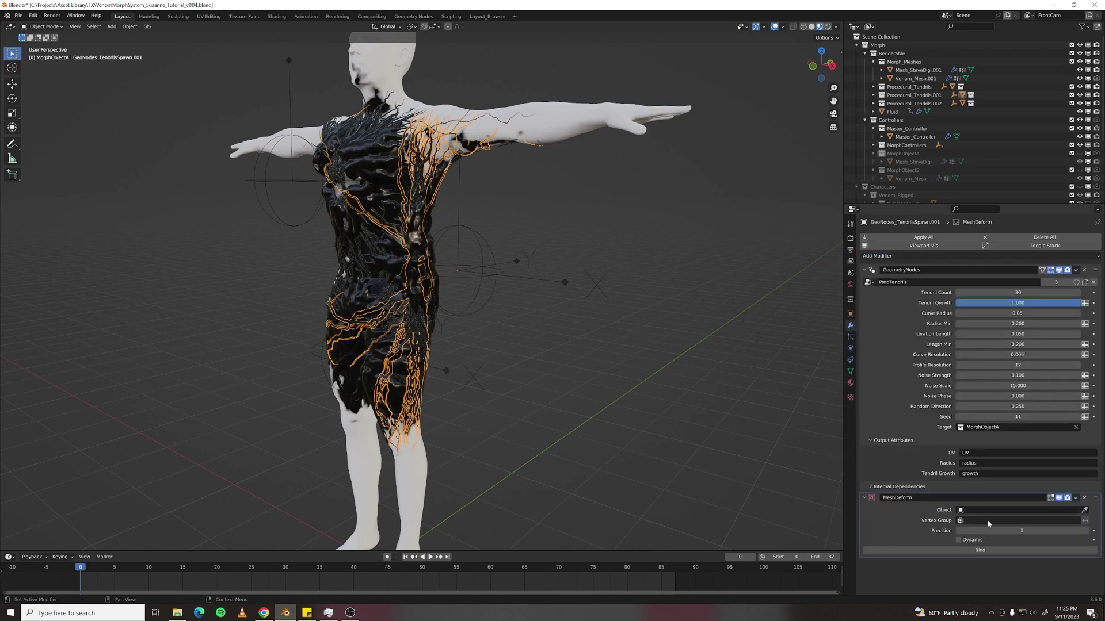
click(1064, 510)
text(shel)
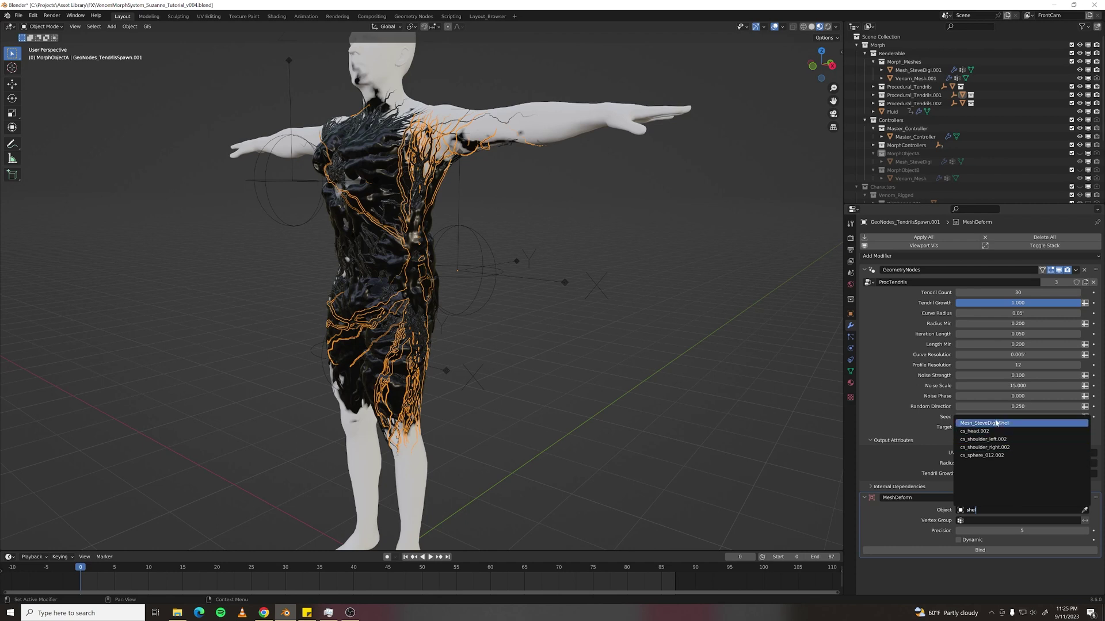
click(996, 424)
click(958, 539)
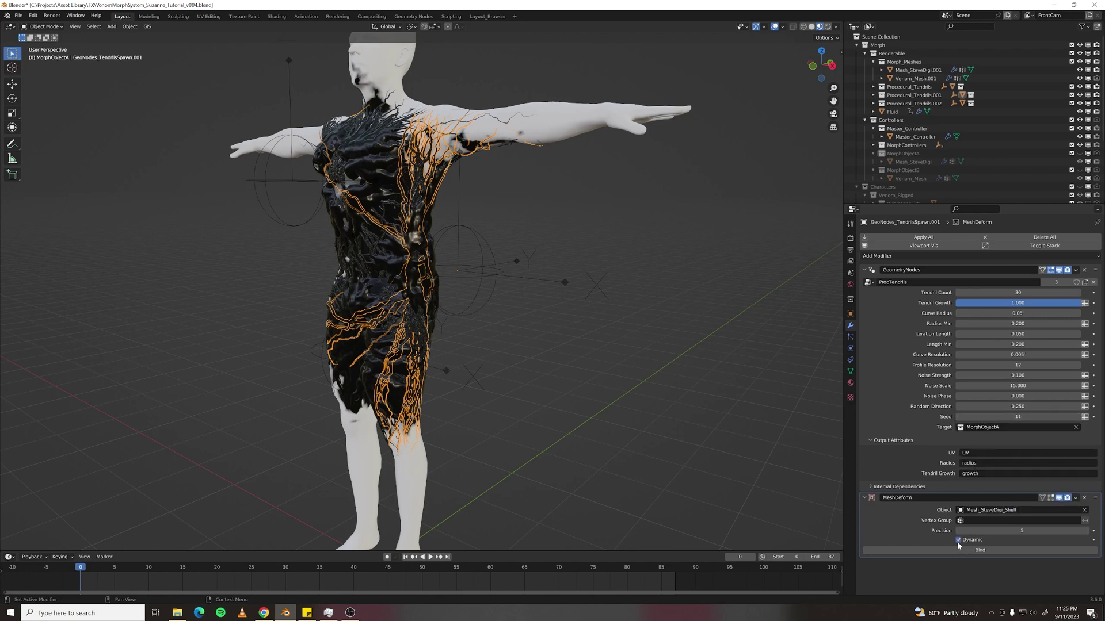
click(958, 550)
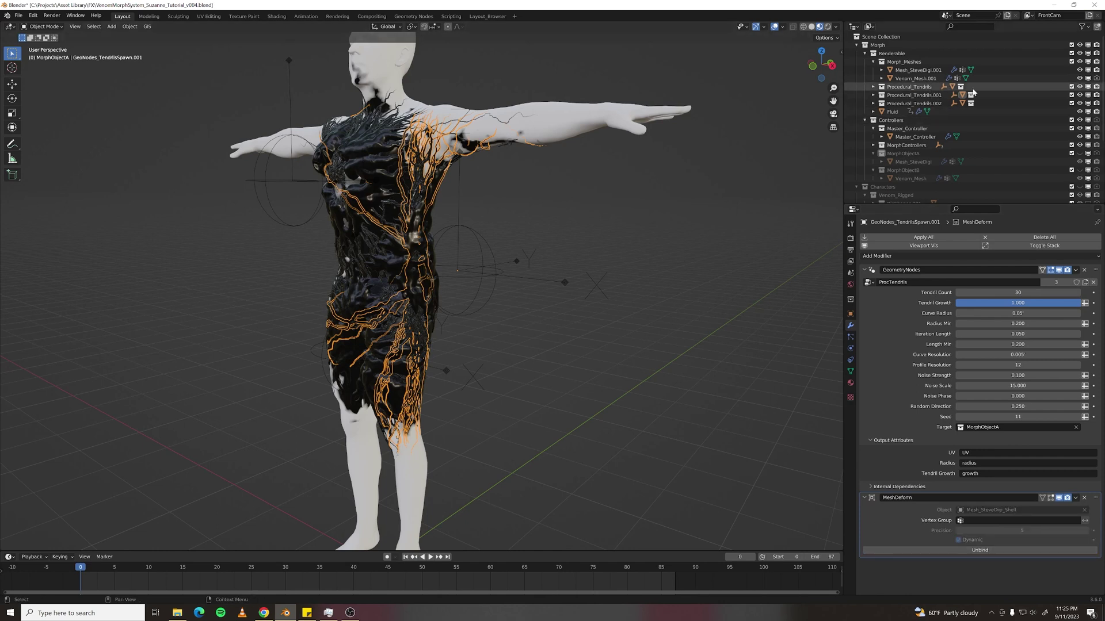
click(397, 110)
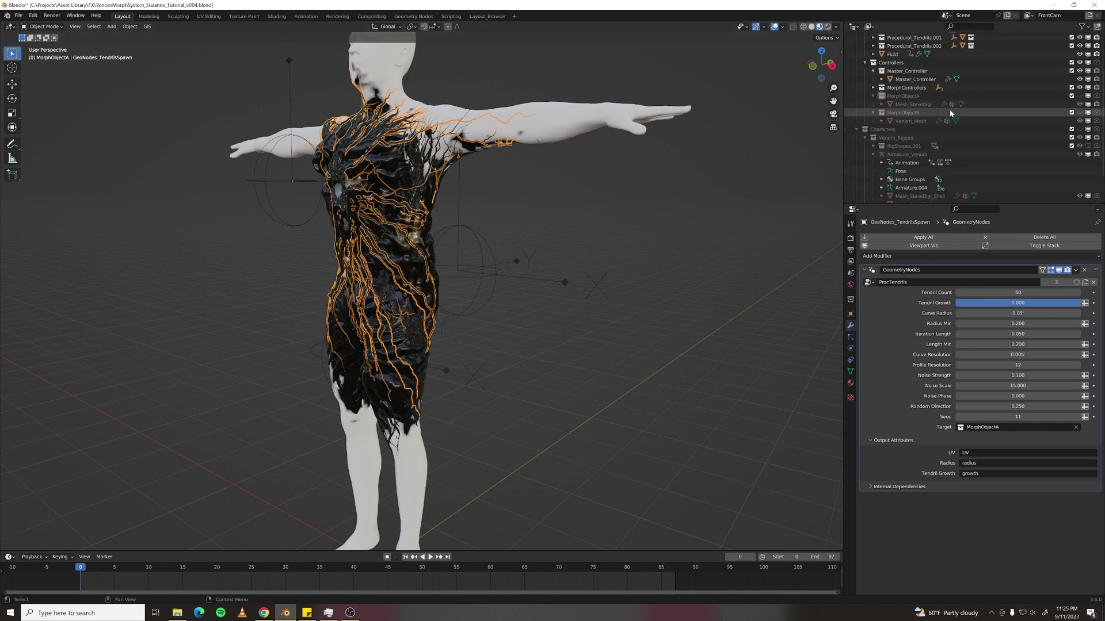
Select the third tendril set GeoNodes_TendrilsSpawn.002 and frame it in the view.
click(872, 86)
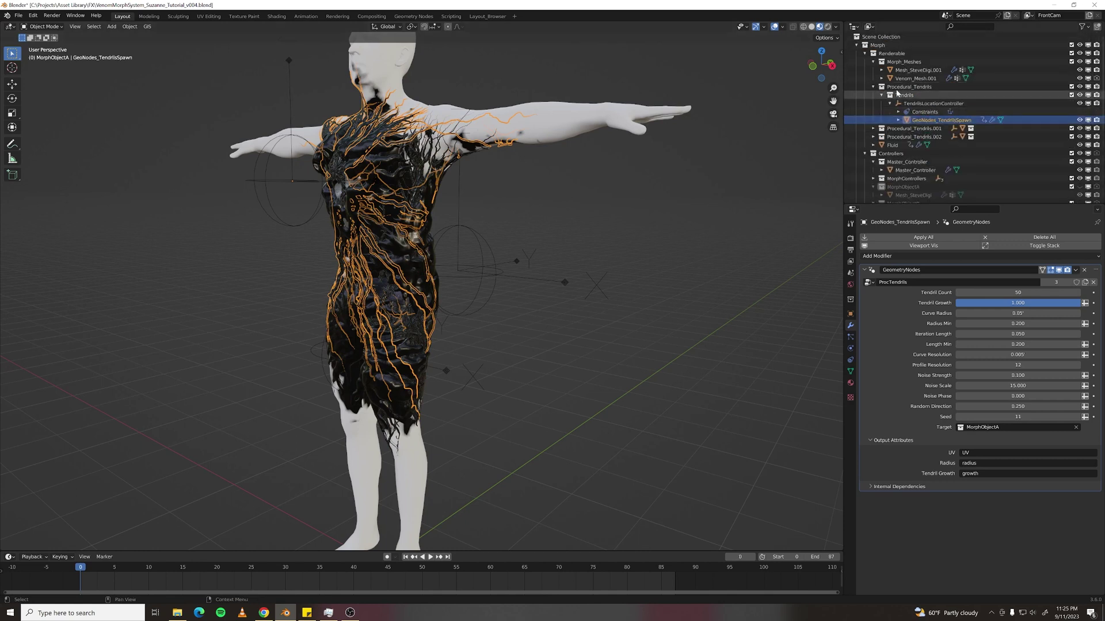
click(873, 87)
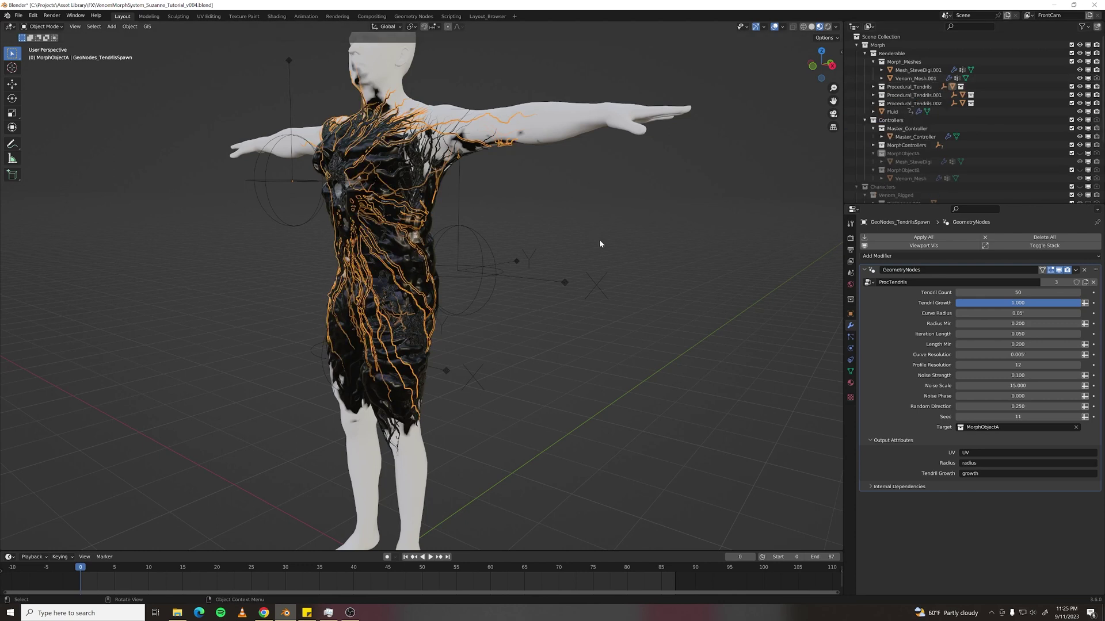
key(KP_Decimal)
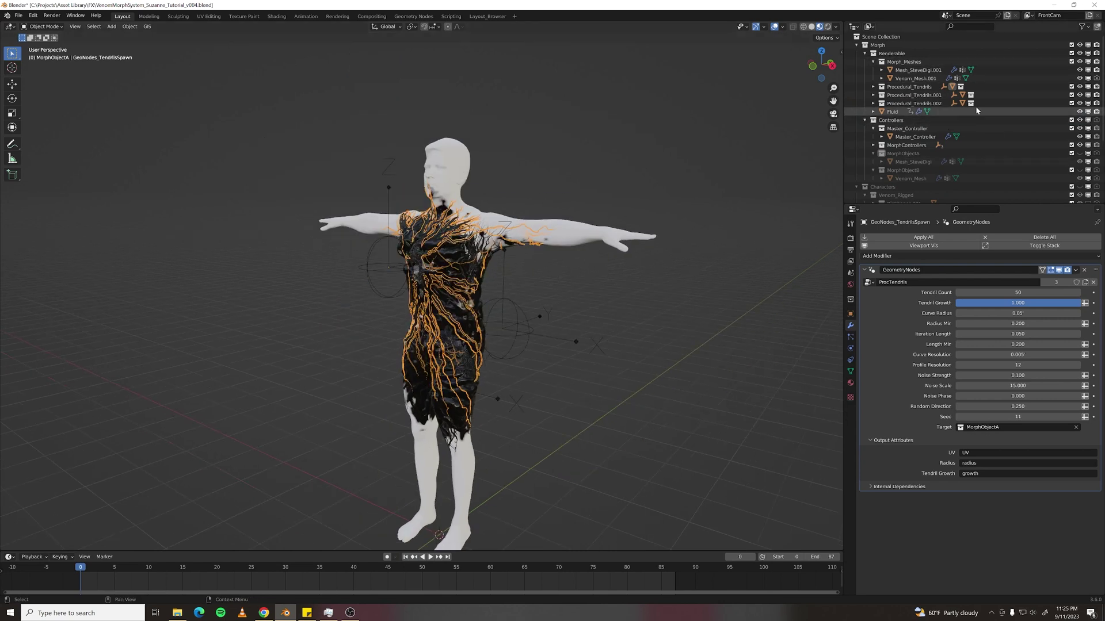
key(KP_Decimal)
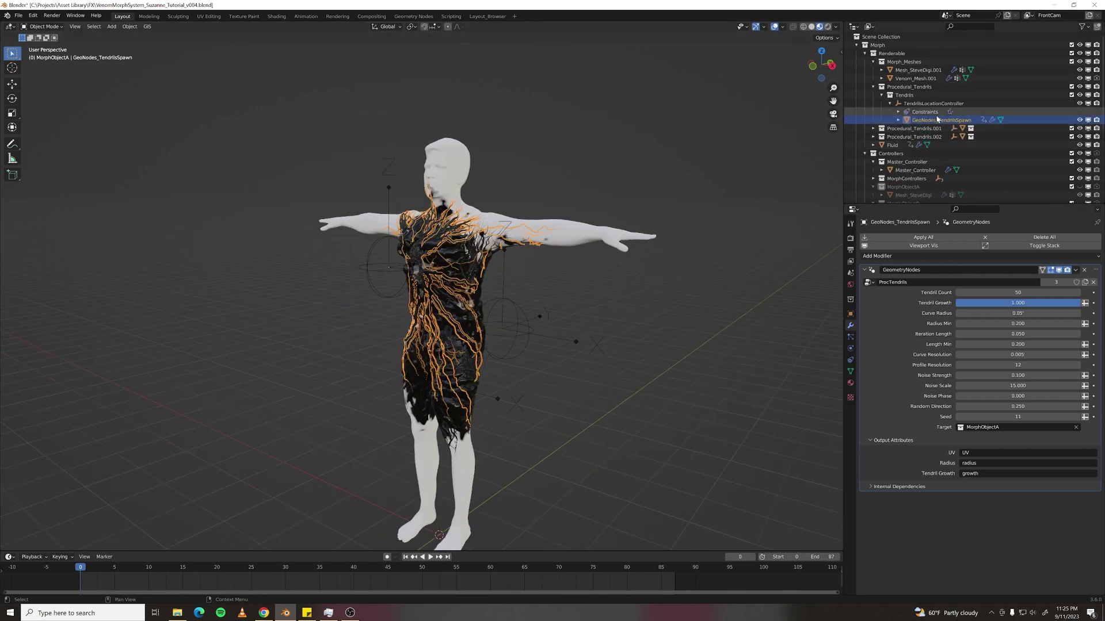
click(475, 318)
key(KP_Decimal)
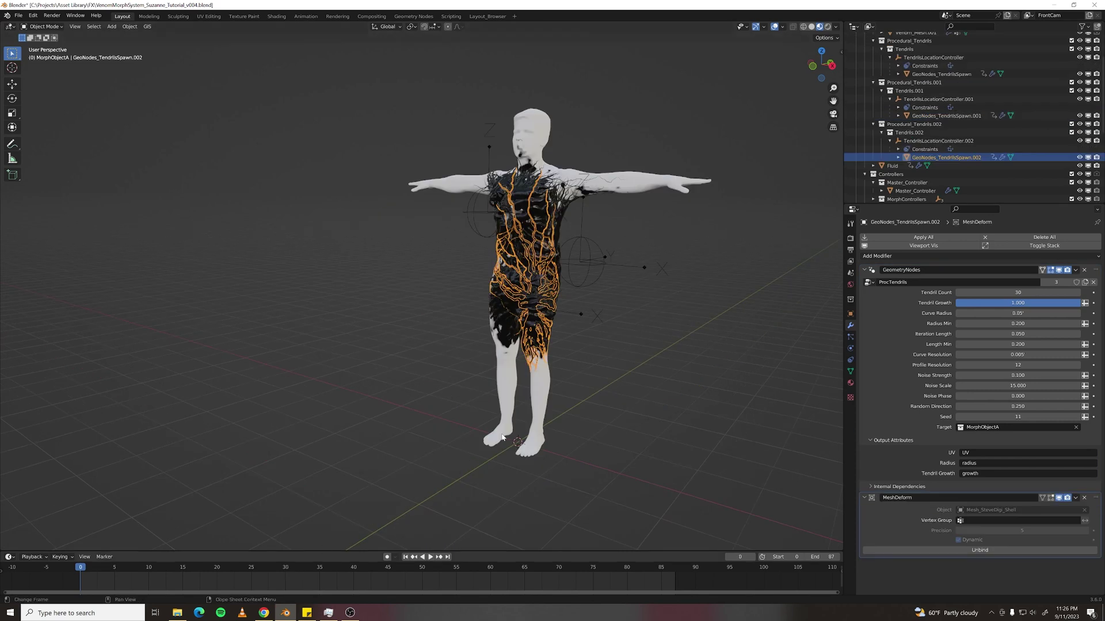
Play the walk to frame 30, then select the venom mesh Venom_Mesh.001.
key(space)
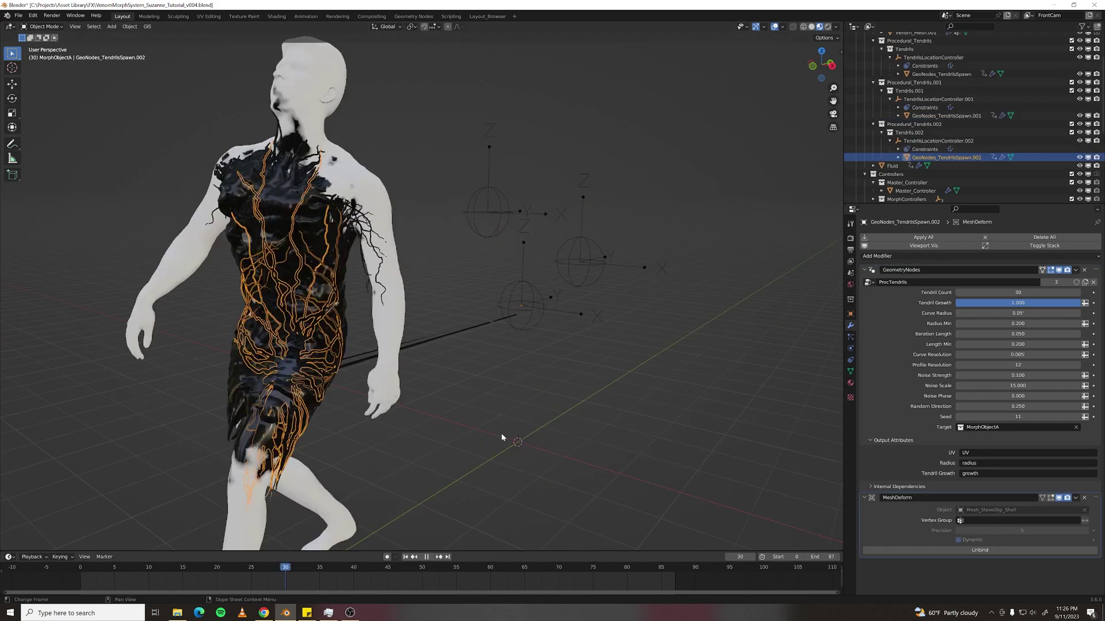
key(space)
middle_drag(492, 297, 604, 276)
click(728, 362)
click(470, 201)
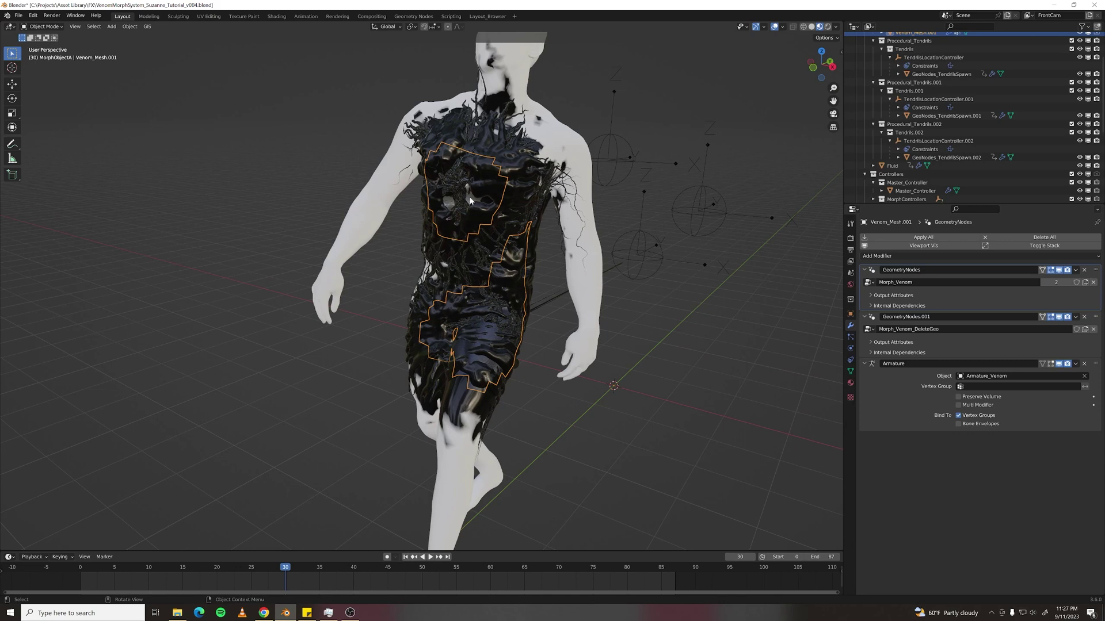
Swap Venom_Mesh.001's Venom_Body.001 slot material for MorphObjB_Mat.
click(851, 383)
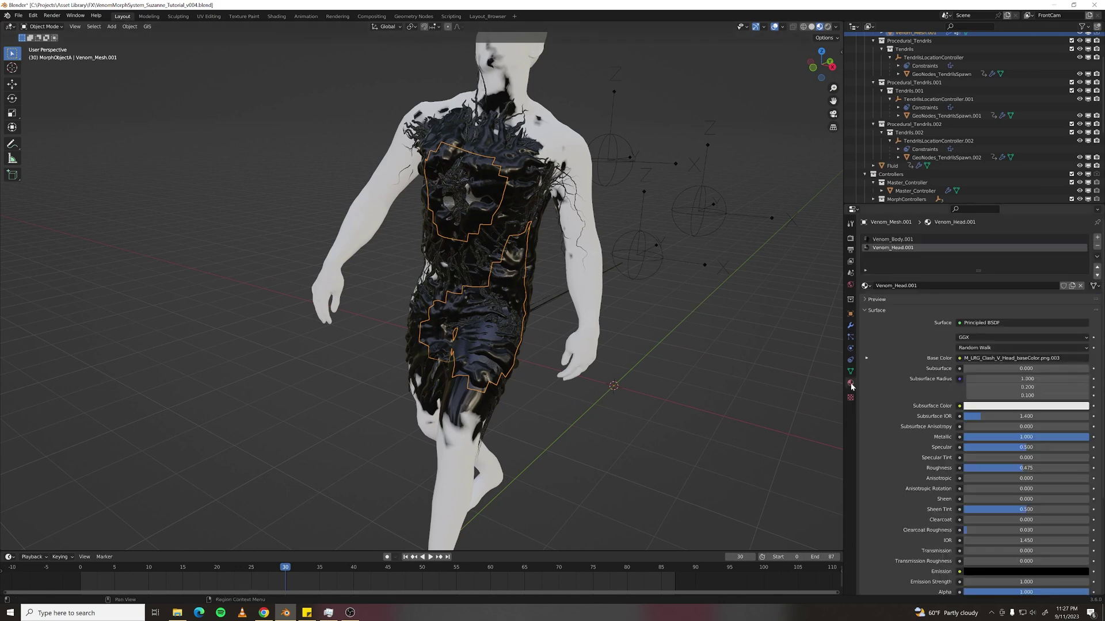
click(892, 239)
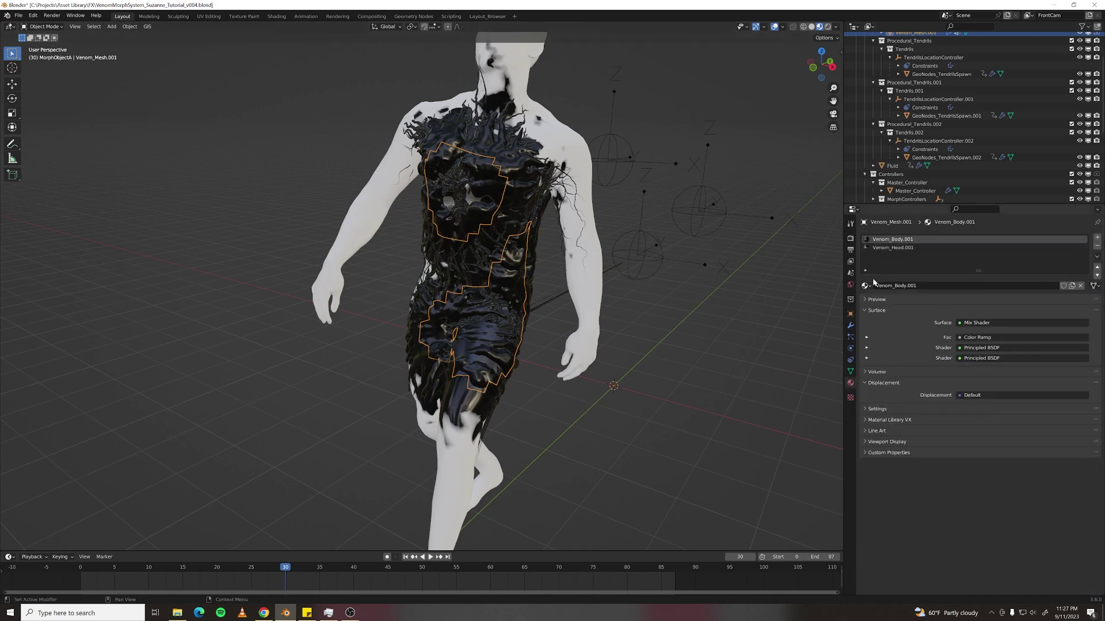
click(866, 286)
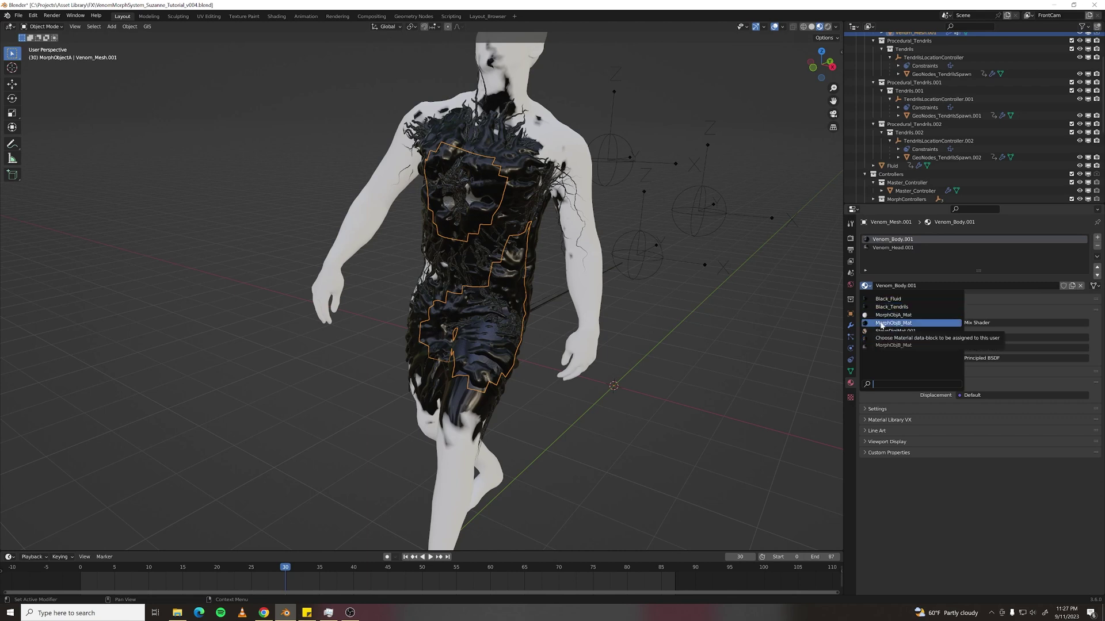
click(881, 324)
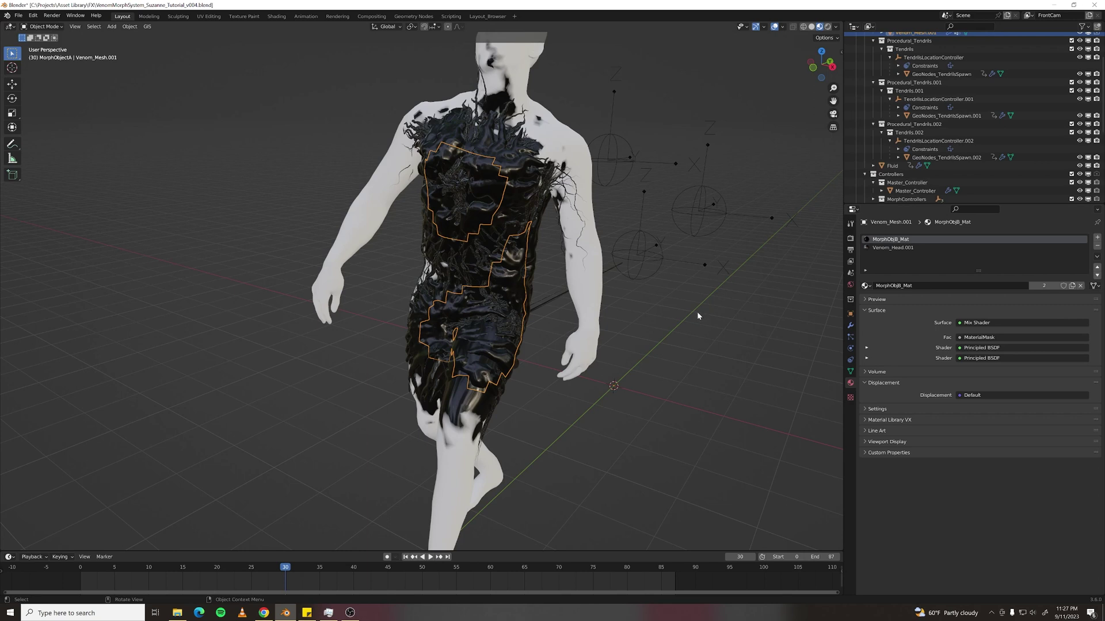
click(652, 317)
scroll(652, 316, down, 2)
Raise the Subdivision value in Master_Controller's modifier settings.
scroll(921, 127, down, 2)
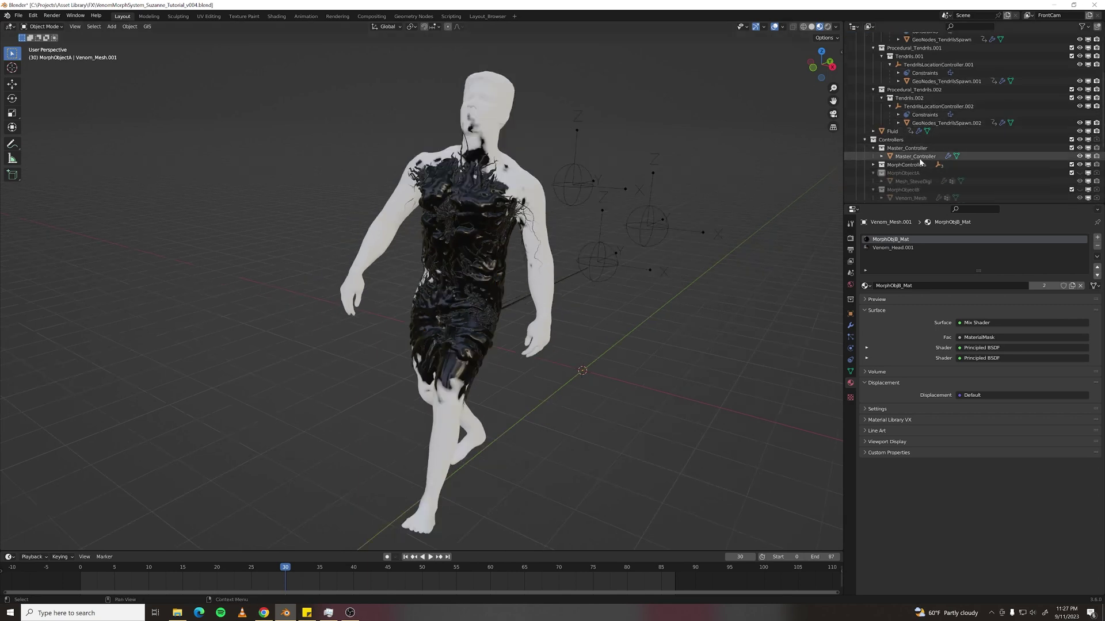
click(915, 156)
click(851, 325)
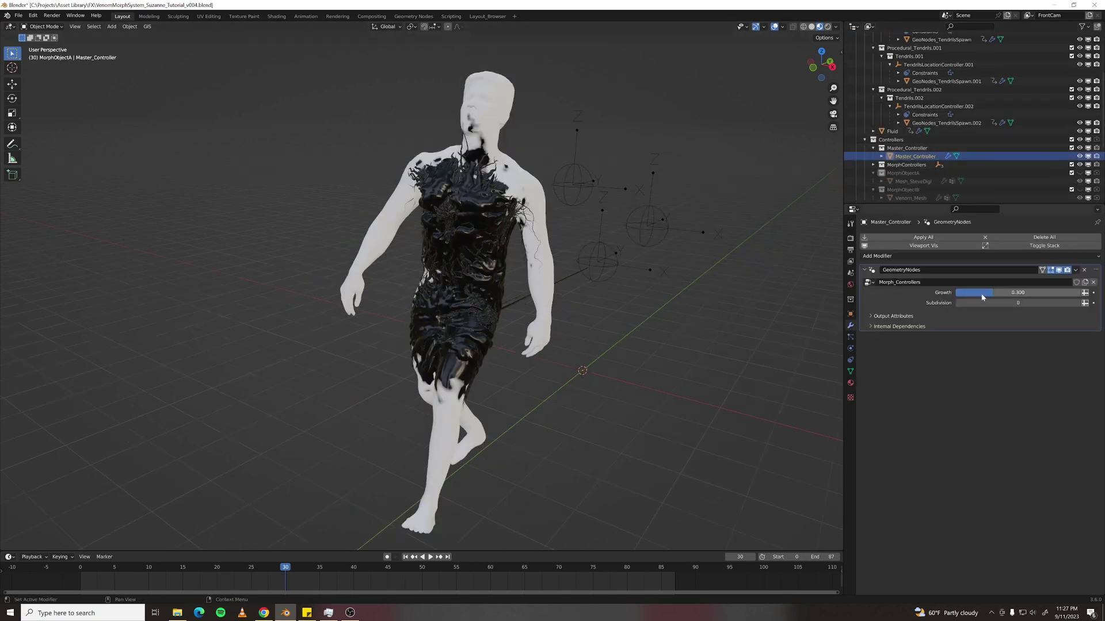
click(1018, 303)
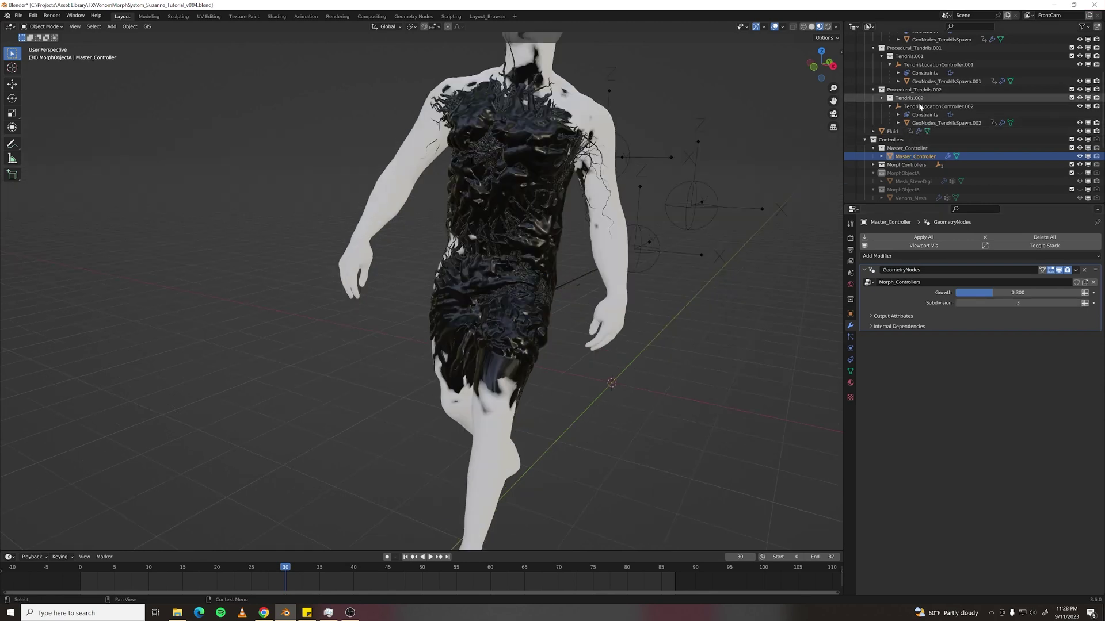
Switch the viewport to Rendered shading to preview the figure against the riverside backdrop.
click(923, 123)
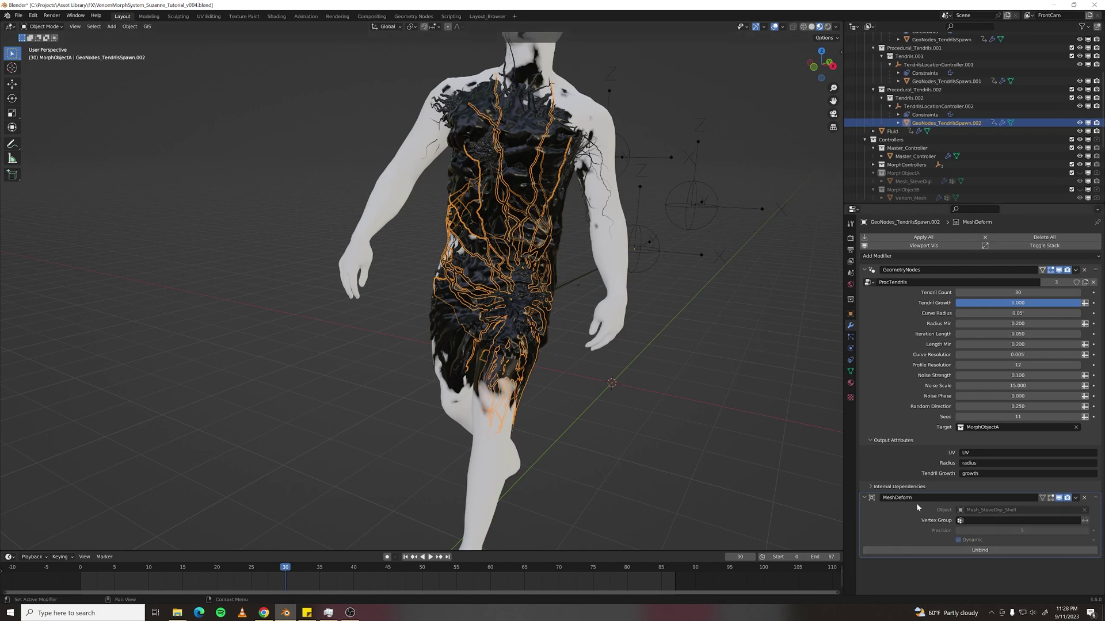
middle_drag(640, 348, 669, 95)
click(664, 361)
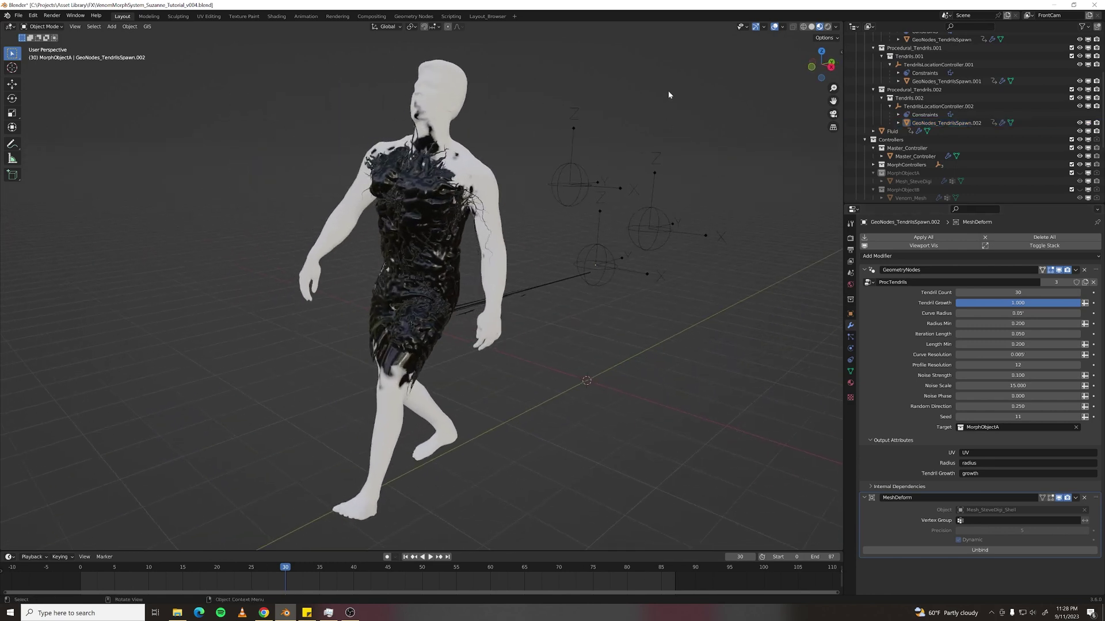
click(827, 27)
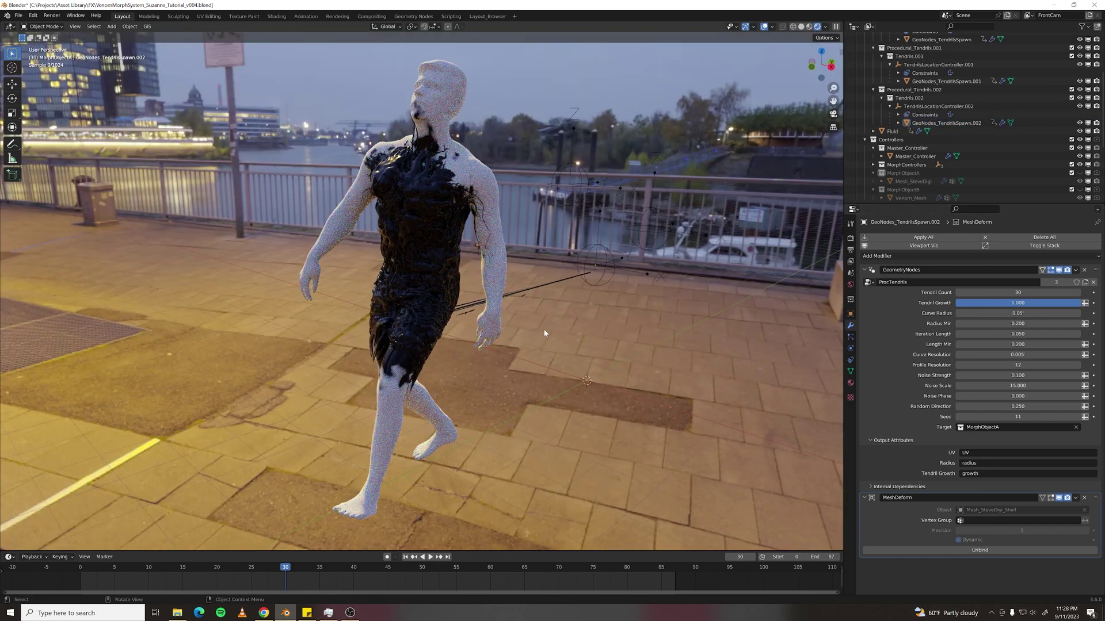